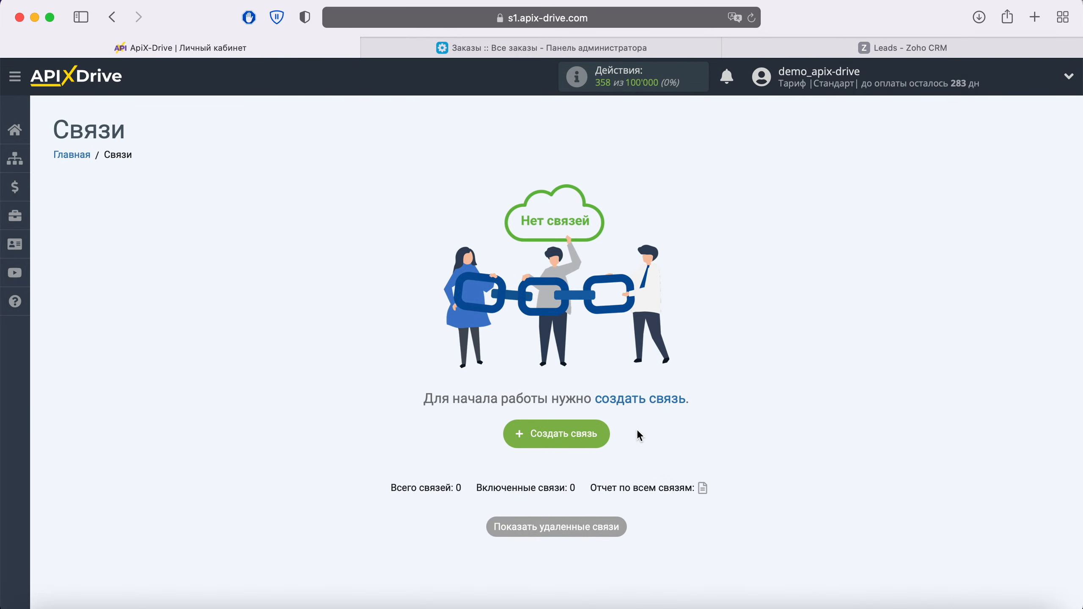
Step: Create a new connection and set CS-Cart as its data source system
left_click(605, 432)
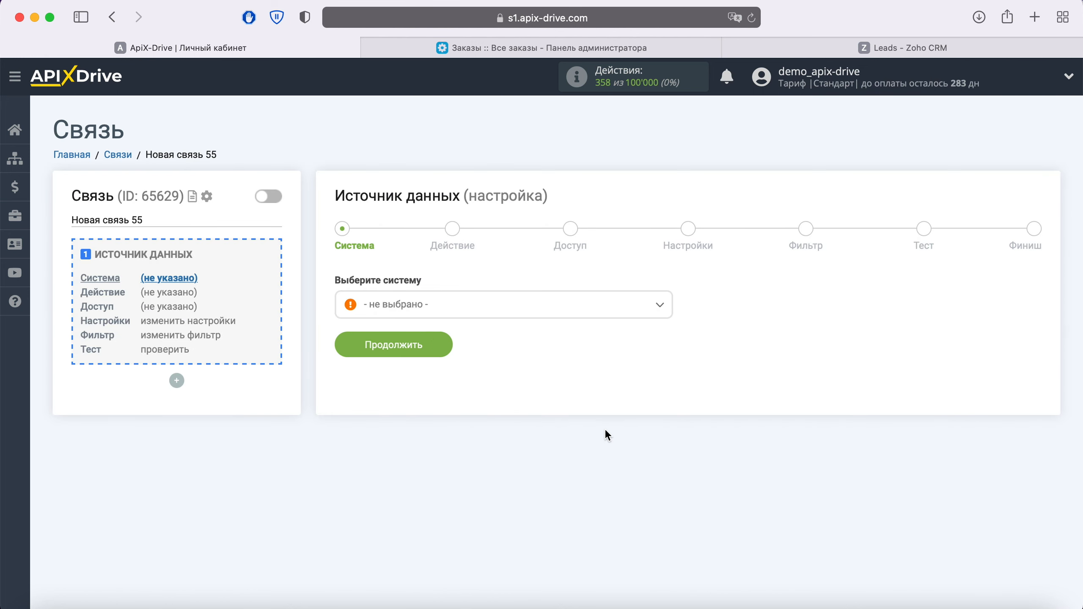
left_click(533, 308)
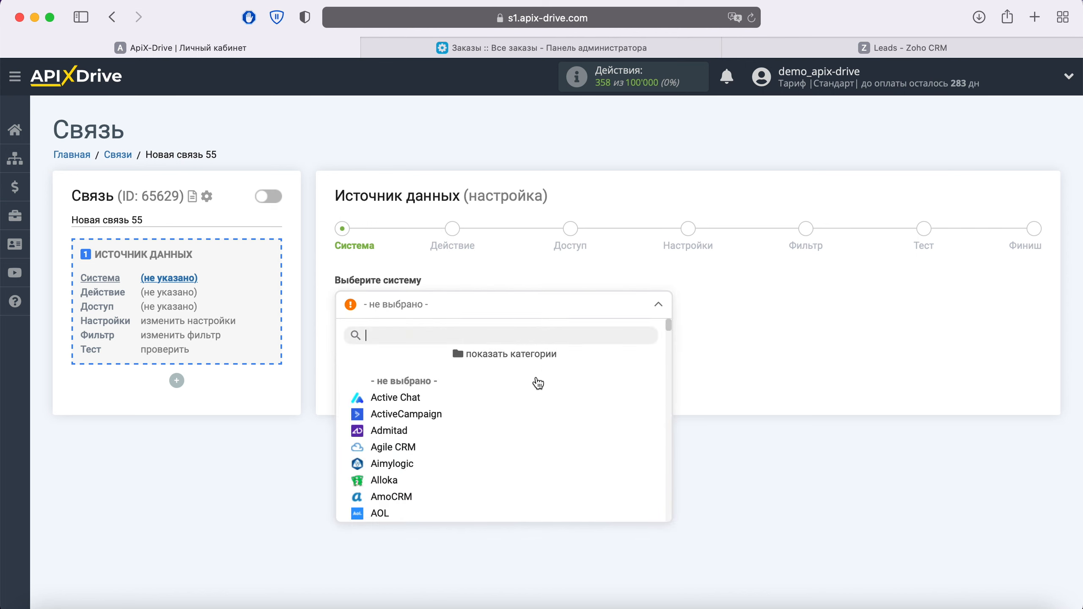
scroll(546, 422, "down", 5)
scroll(546, 422, "down", 10)
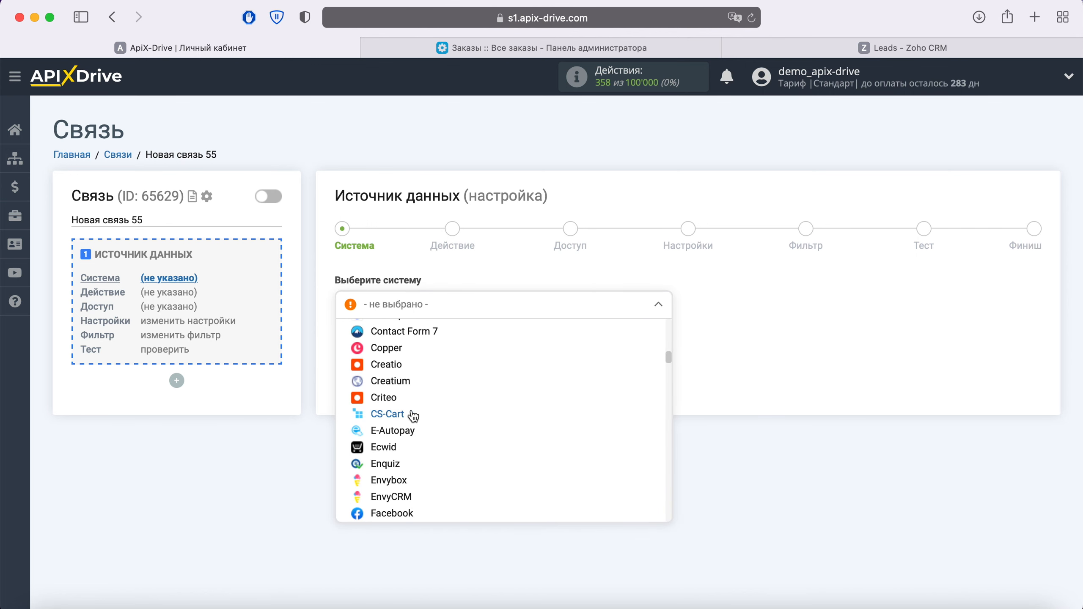
left_click(411, 416)
left_click(449, 347)
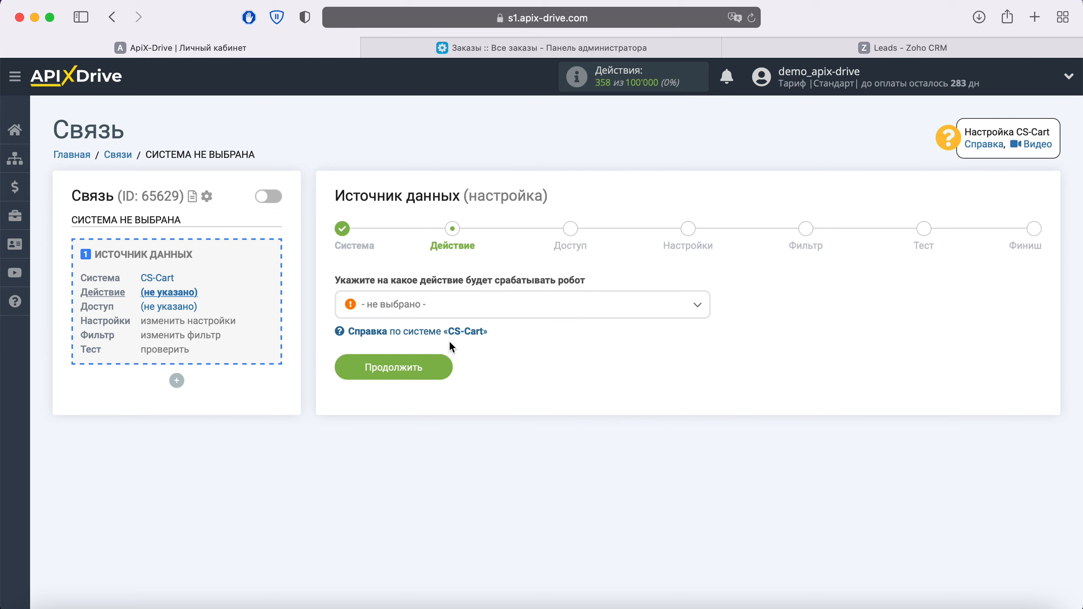
Step: Set the data source action to "Загрузить заказы (новые)" and continue to the access stage
left_click(482, 314)
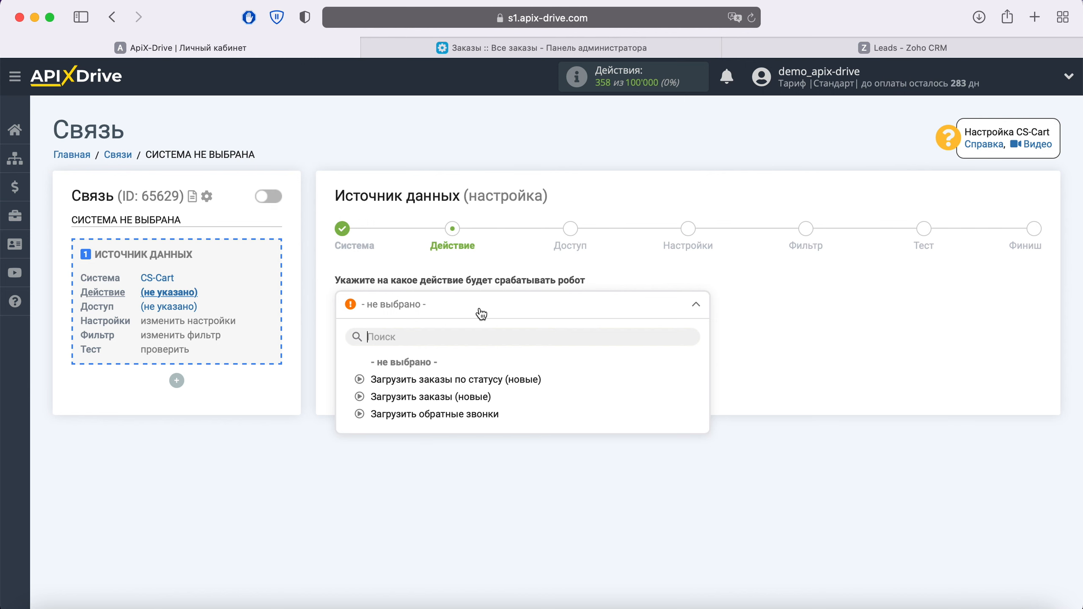
left_click(457, 397)
left_click(447, 369)
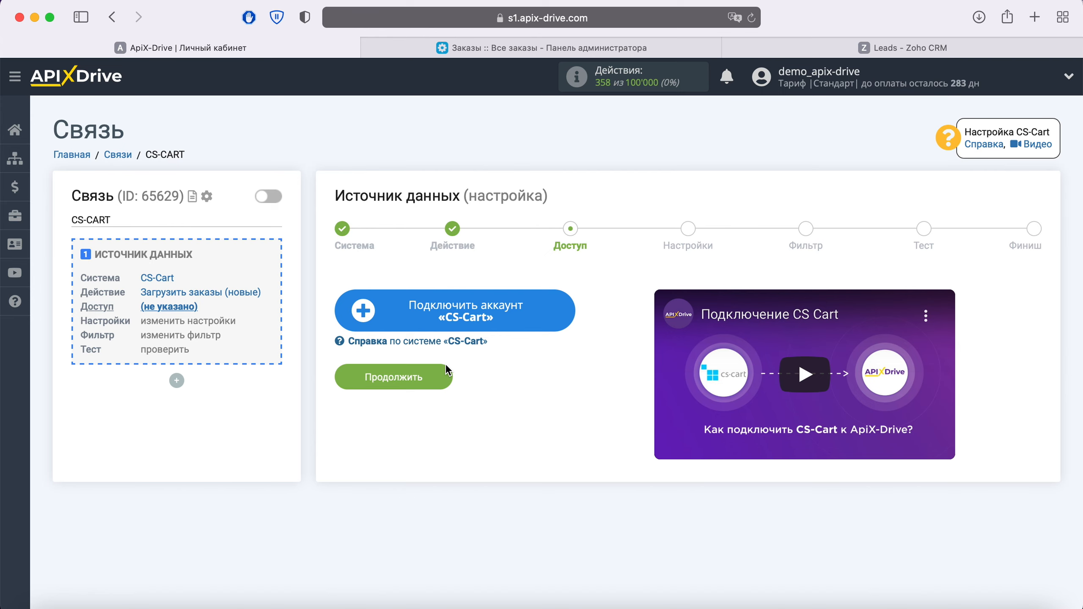
Step: Begin connecting a CS-Cart account and fill its domain with cs-cart-demo.seo24.com.ua, copied from the store admin page's address
left_click(558, 318)
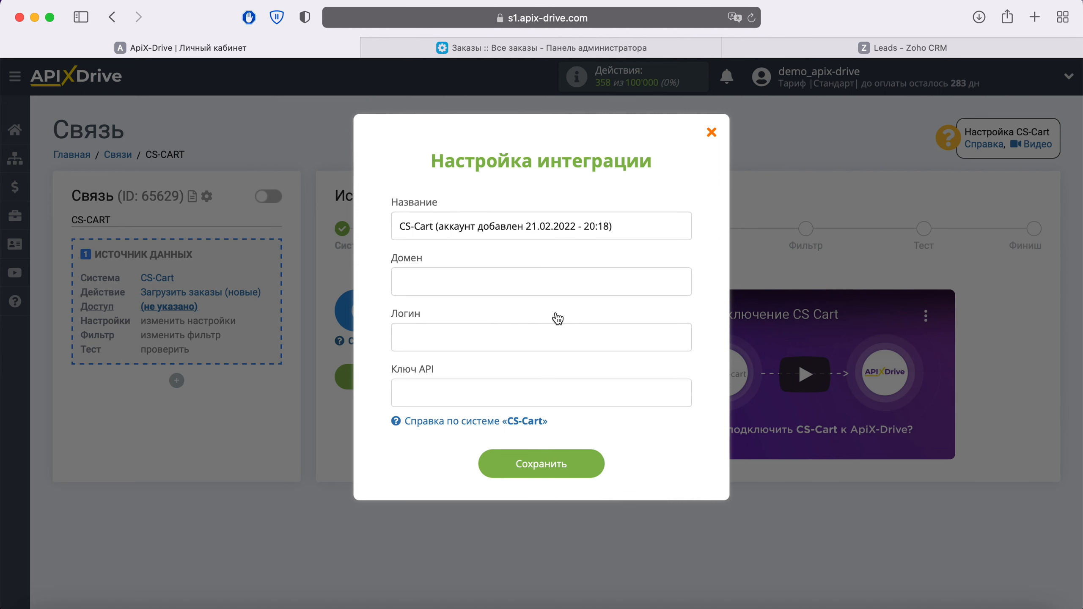
left_click(521, 53)
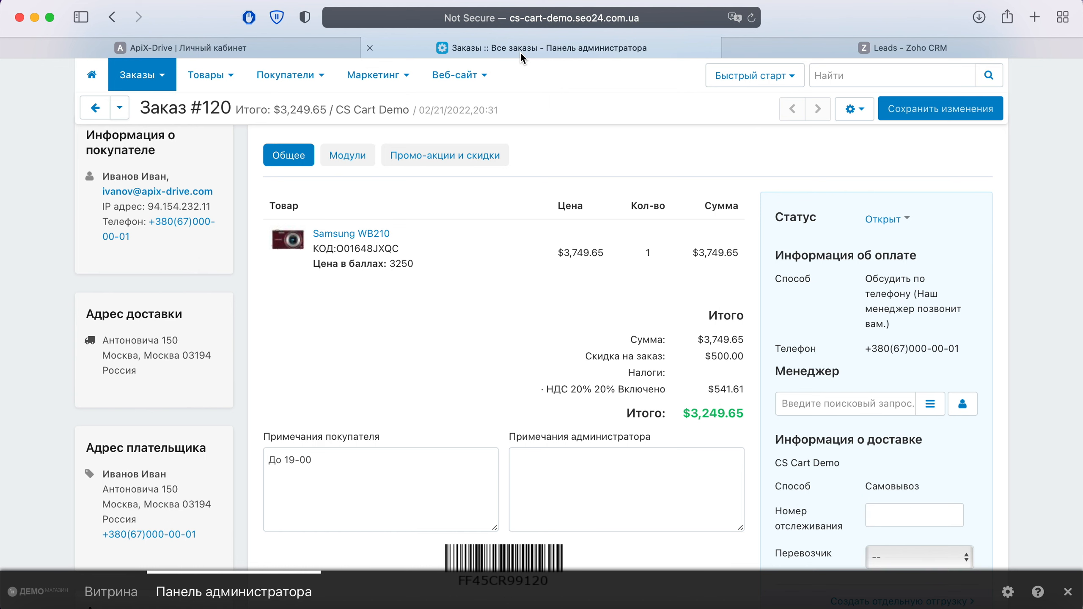
left_click(472, 17)
left_click(472, 17)
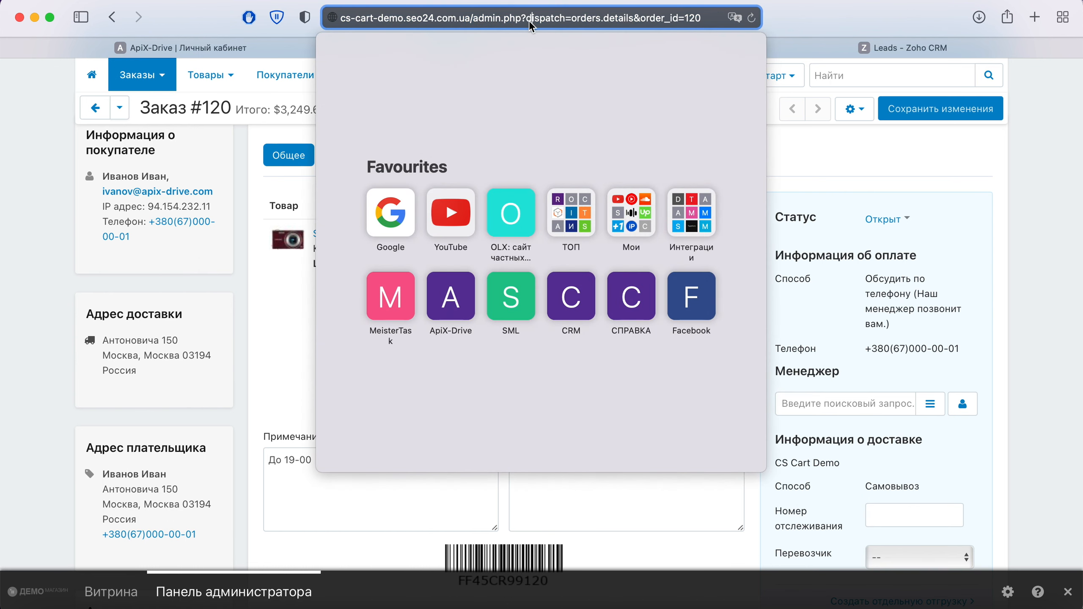
left_click_drag(471, 17, 358, 18)
right_click(358, 19)
left_click(391, 46)
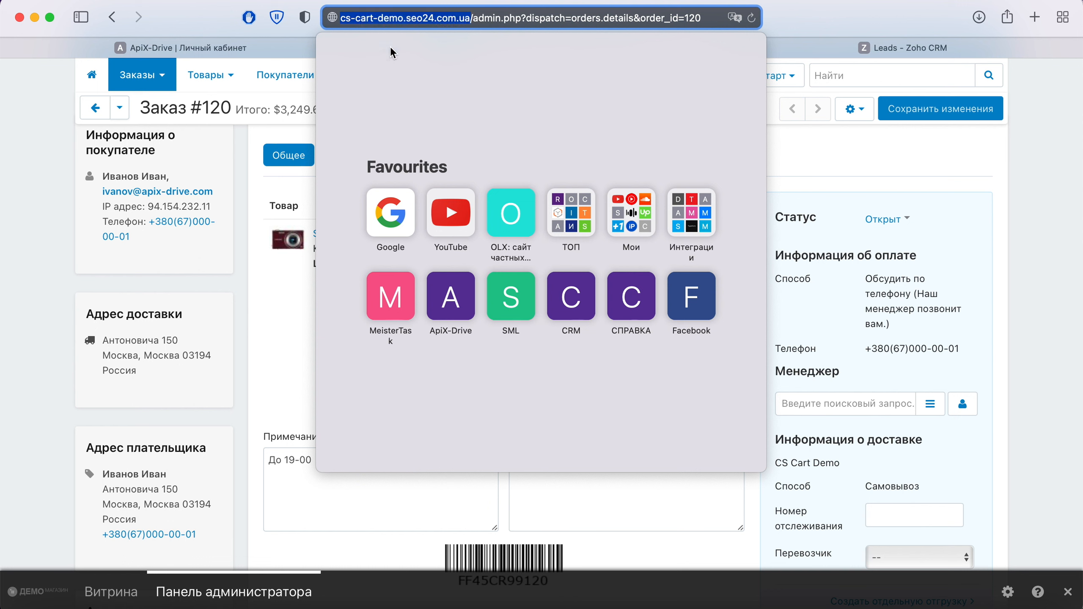
left_click(284, 49)
left_click(418, 275)
right_click(418, 275)
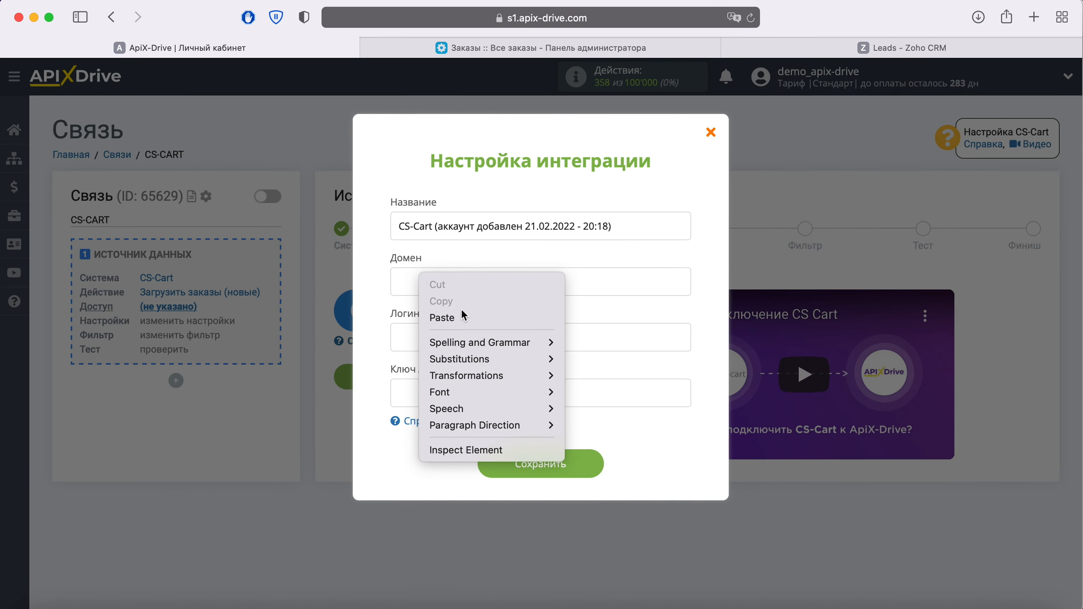
left_click(464, 315)
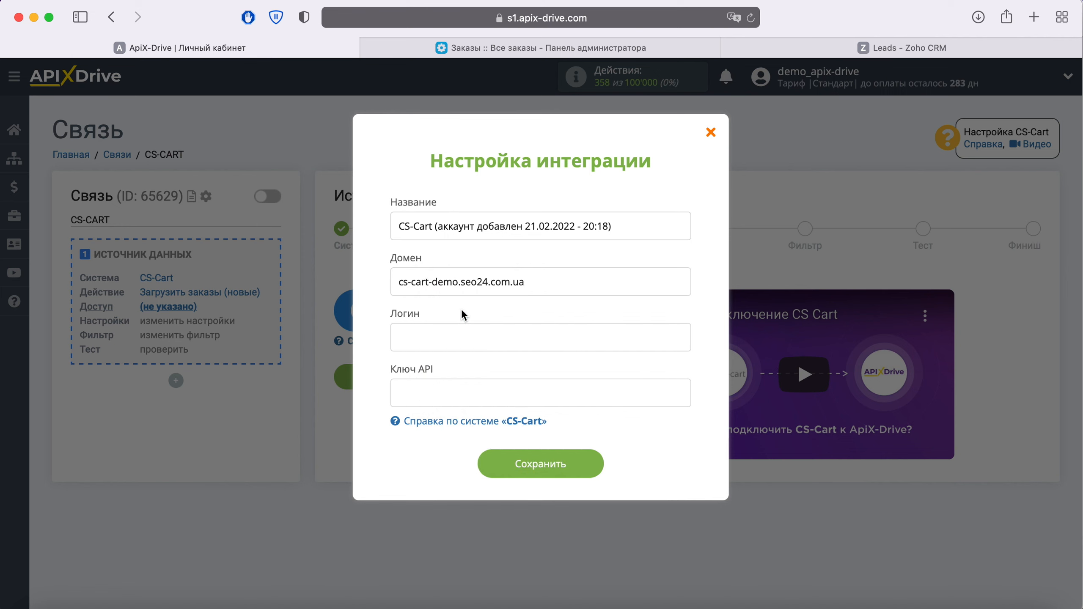
Step: Fill in the integration's login with the CS-Cart administrator's e-mail
left_click(420, 337)
right_click(420, 336)
left_click(449, 372)
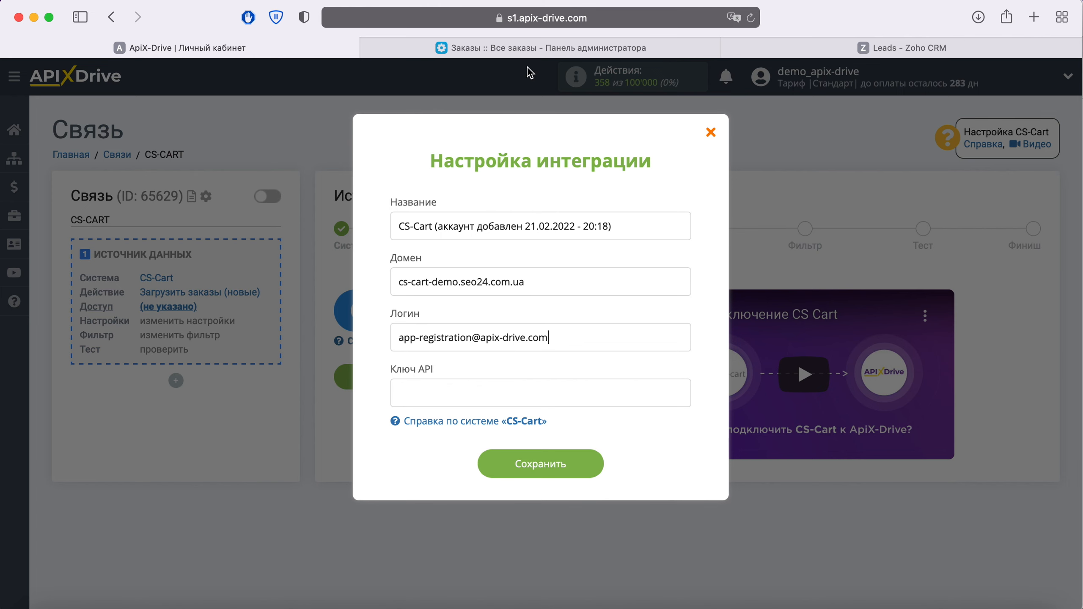
Step: Switch to the CS-Cart admin panel and generate a new API key in the administrator profile's API access settings
left_click(534, 47)
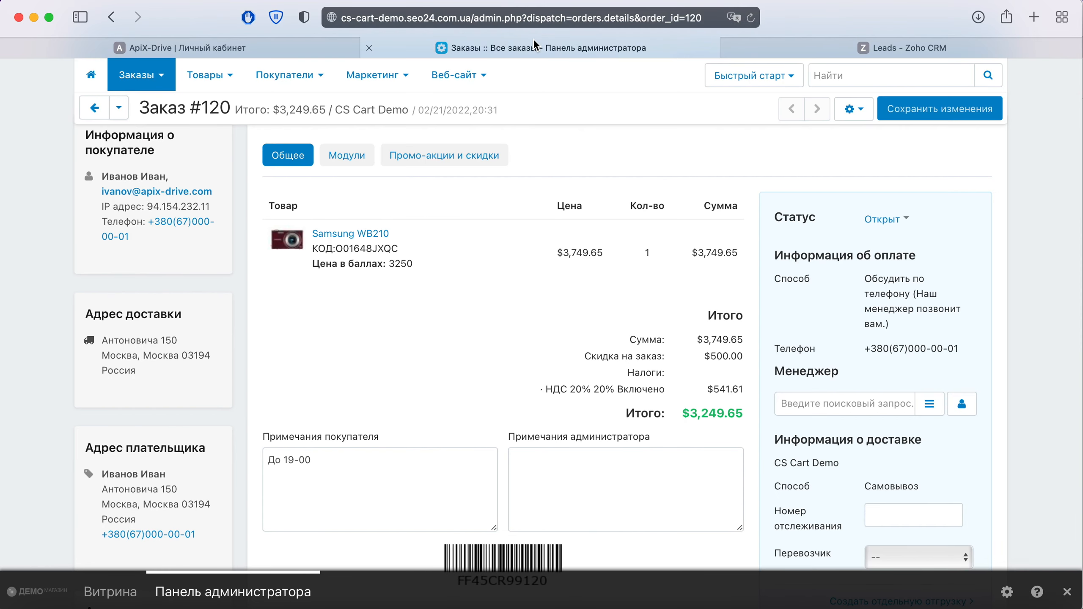
scroll(993, 85, "up", 2)
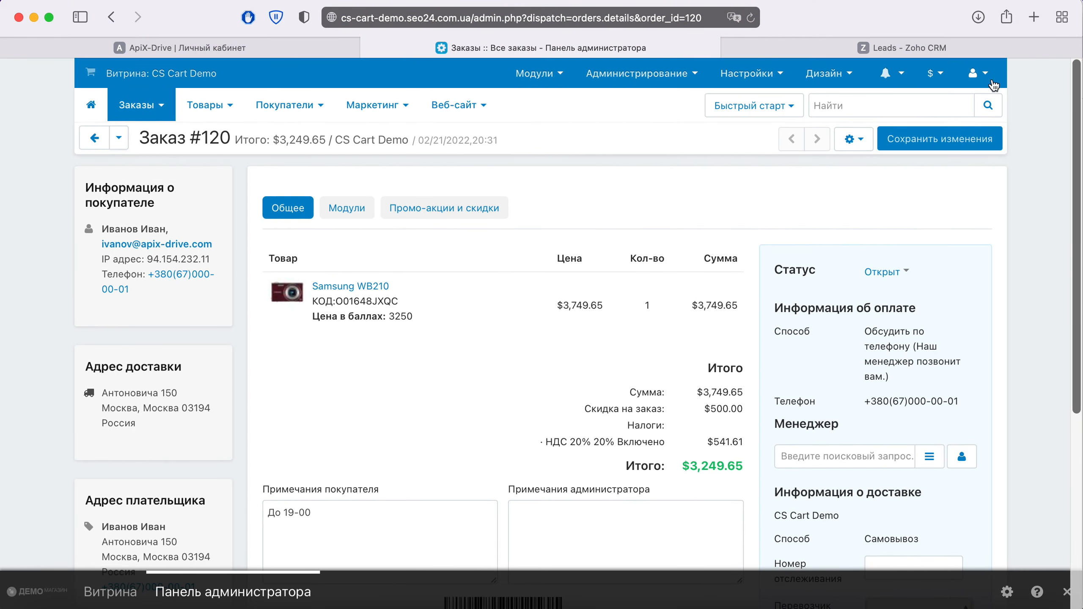
left_click(988, 81)
left_click(849, 148)
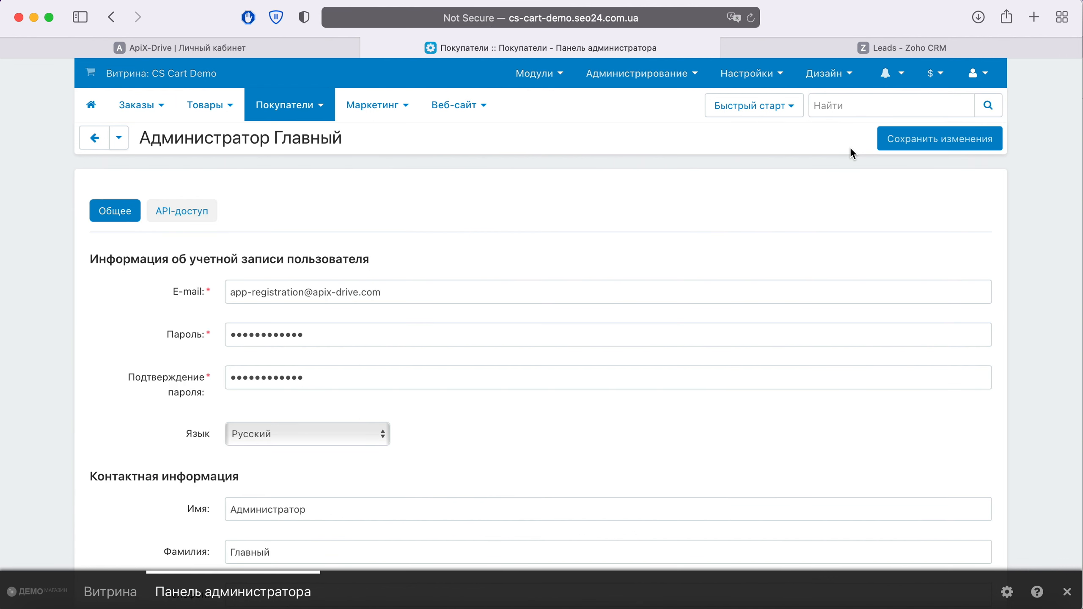
left_click(171, 211)
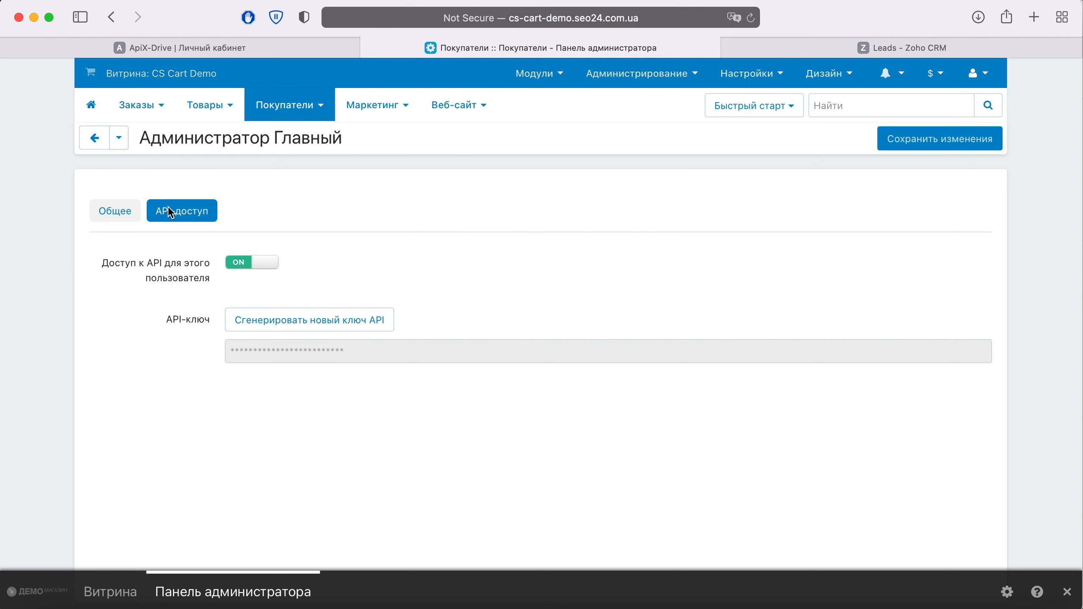
left_click(335, 320)
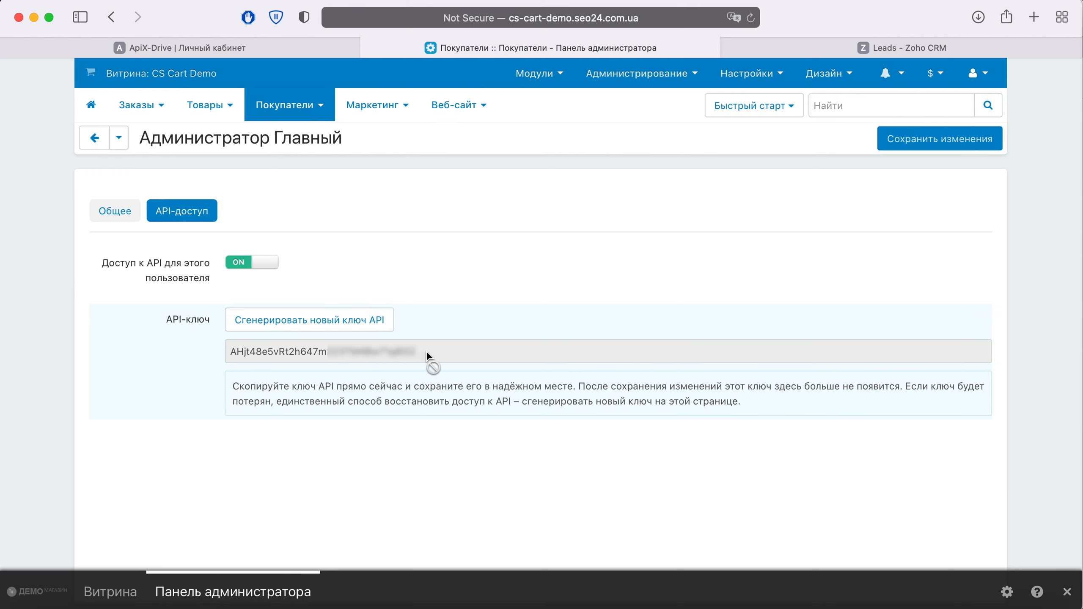
Step: Copy the generated API key and save the administrator profile changes
left_click_drag(431, 361, 223, 354)
right_click(262, 352)
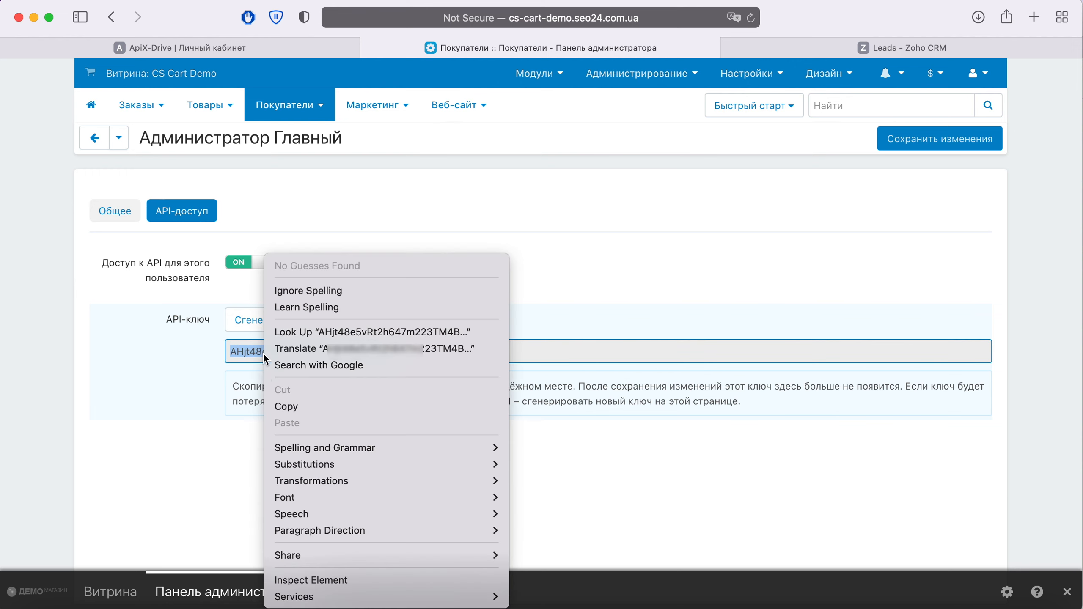
left_click(305, 404)
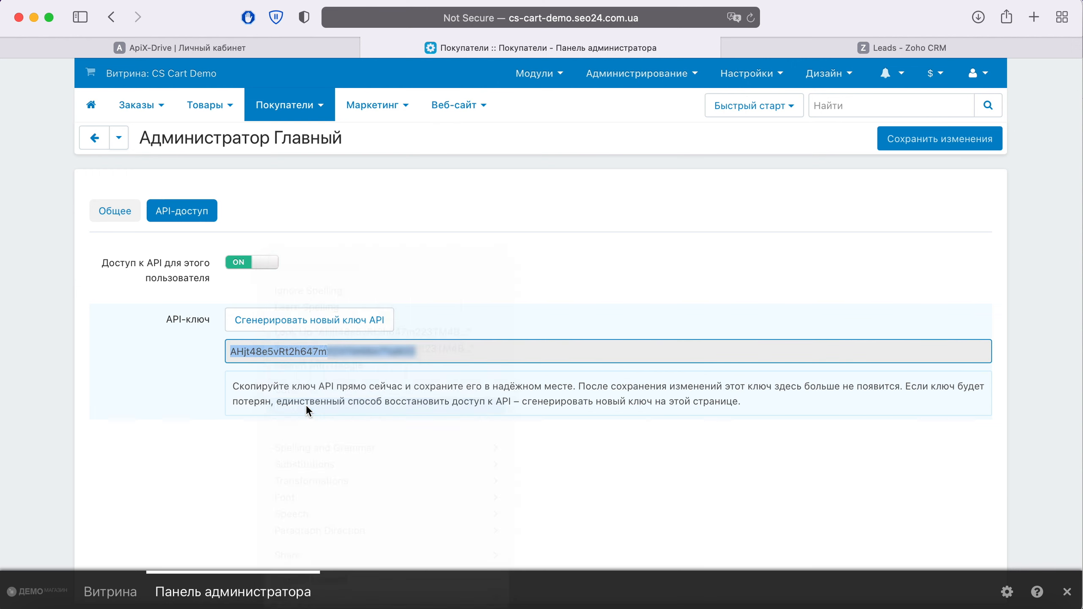
left_click(900, 143)
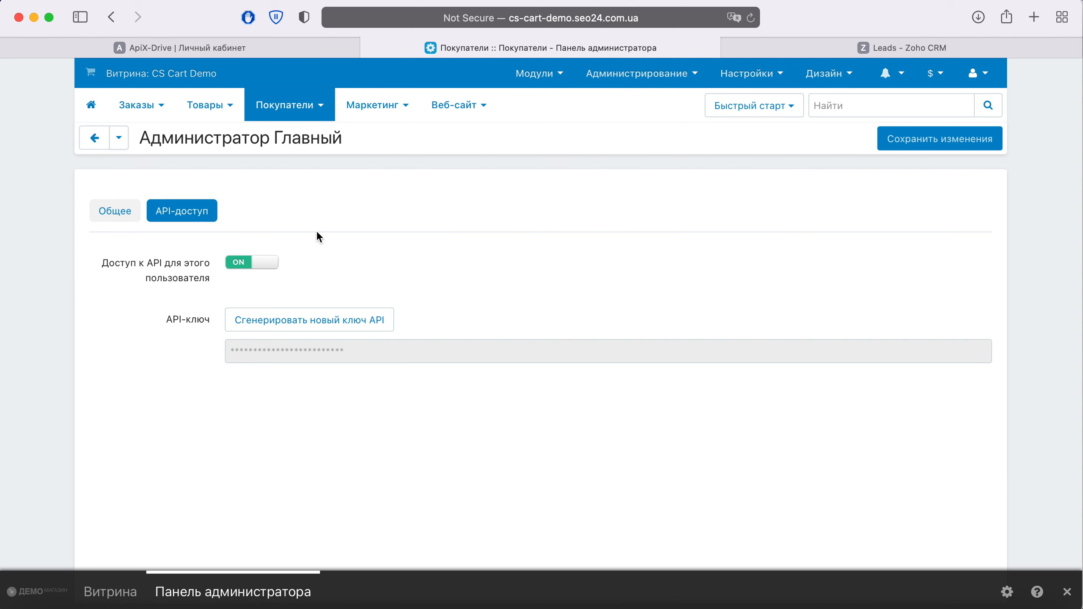
Step: Return to ApiX-Drive, paste the API key into the "Ключ API" field and save the CS-Cart integration
left_click(235, 50)
right_click(429, 385)
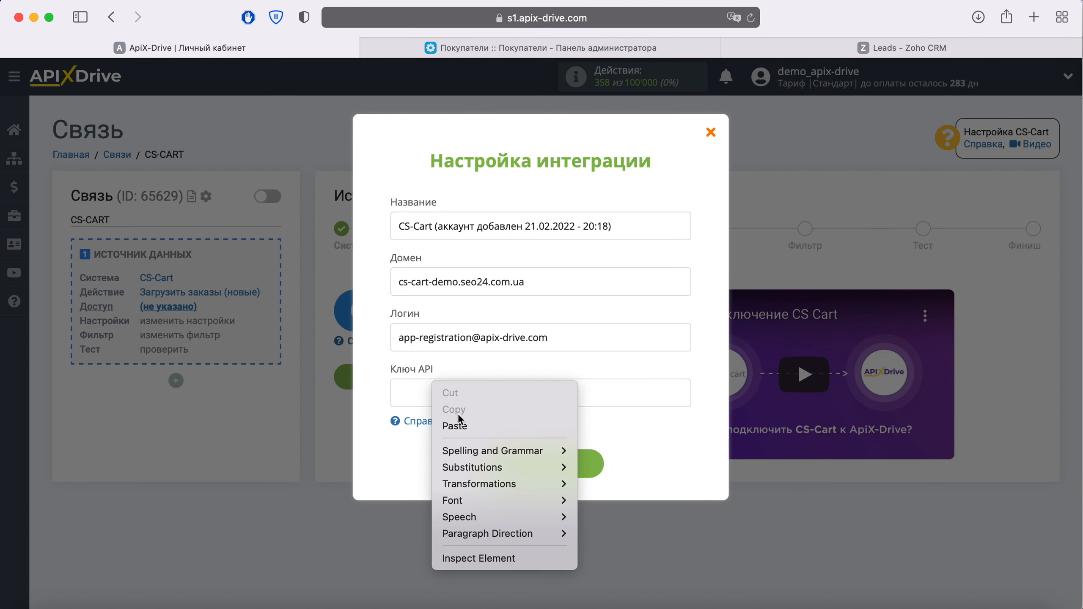
left_click(465, 426)
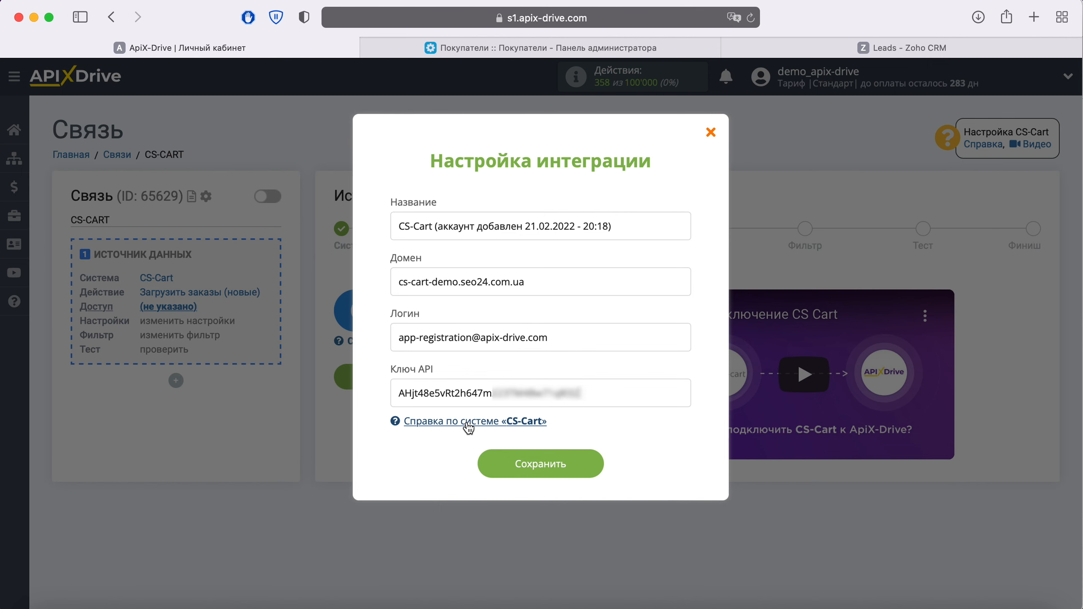
left_click(588, 465)
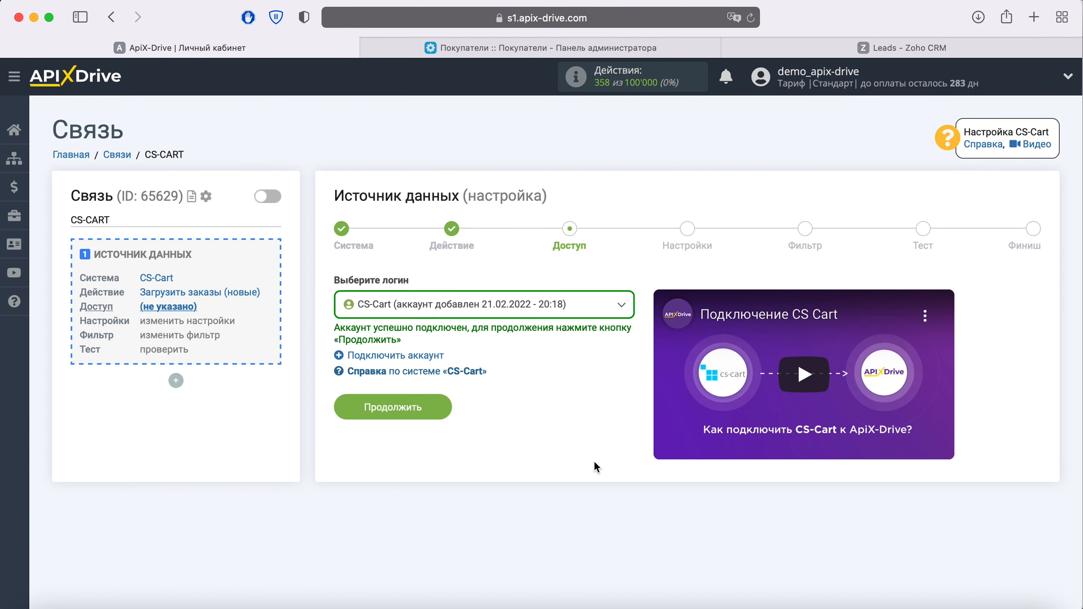
Step: Select the newly connected CS-Cart account and proceed through the settings and filter stages without adding filter conditions
left_click(622, 306)
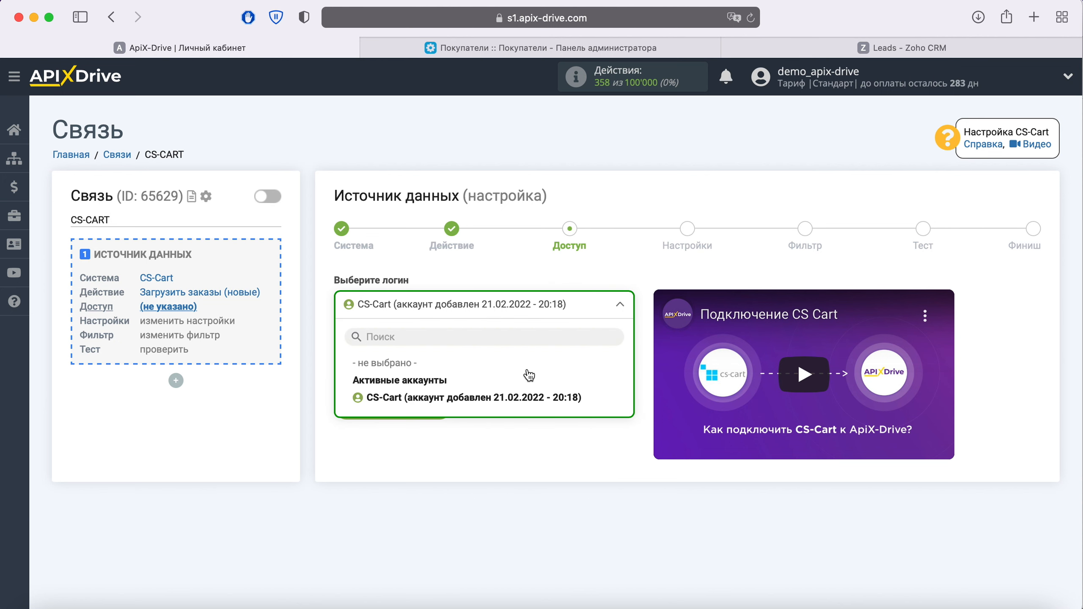
left_click(510, 399)
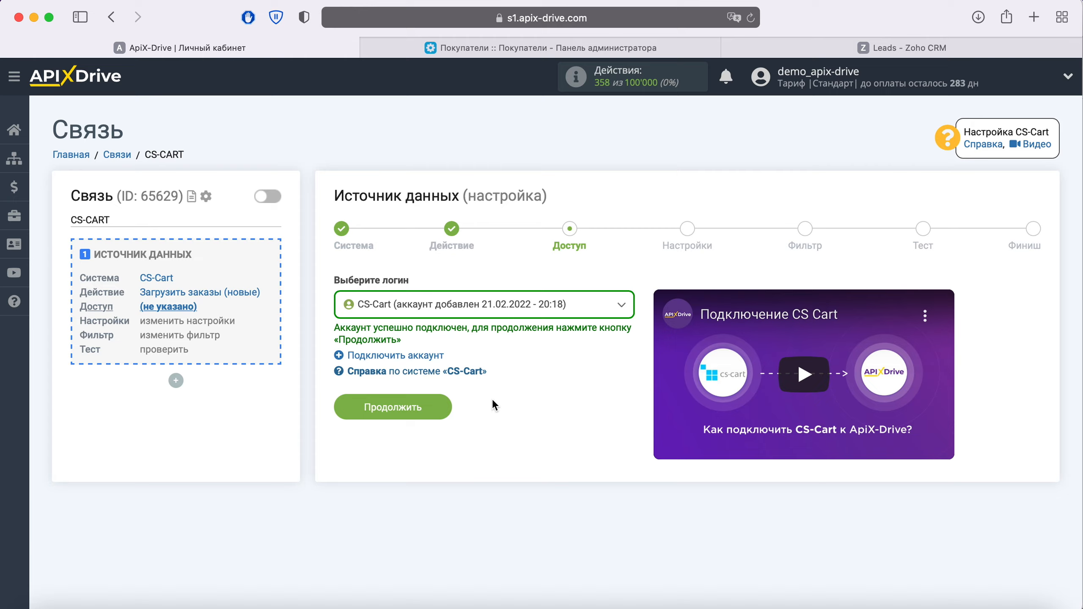
left_click(442, 407)
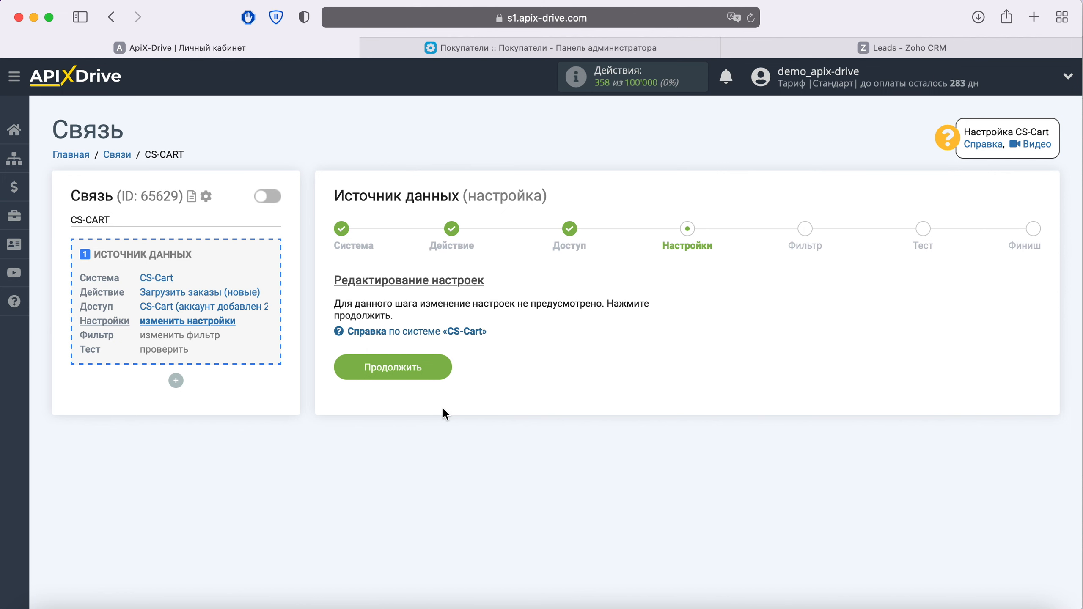
left_click(443, 370)
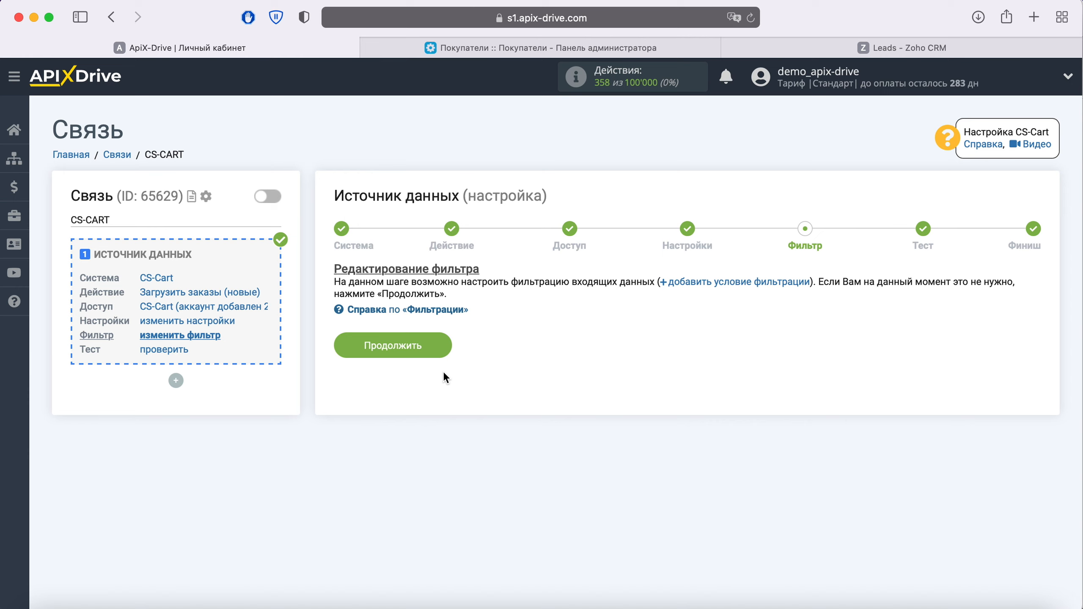
left_click(442, 346)
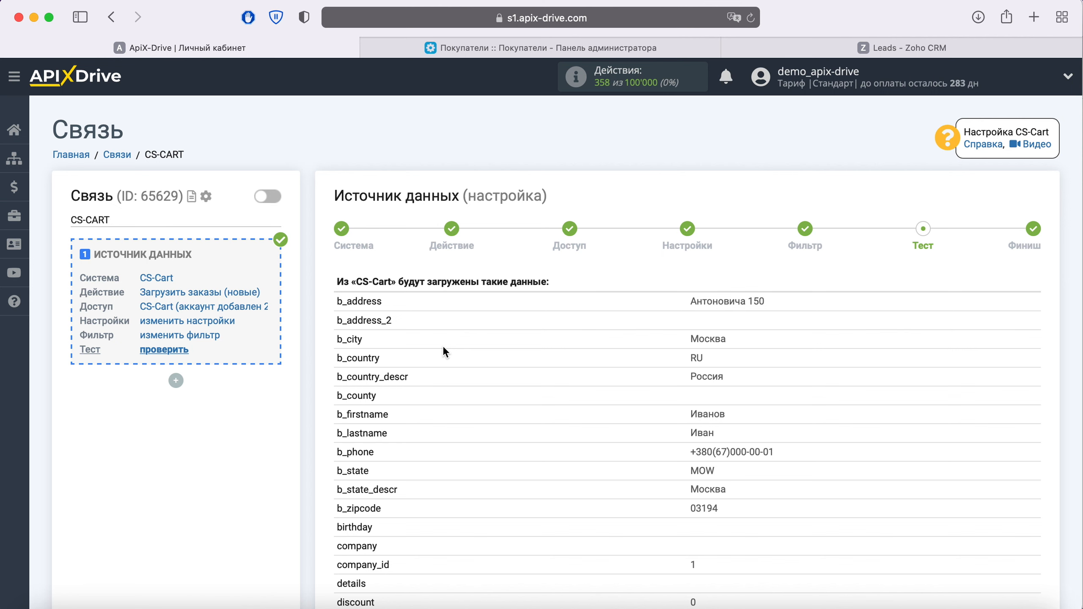
Step: Review the CS-Cart test order data, then complete the source setup and start the data reception setup
scroll(443, 349, "down", 10)
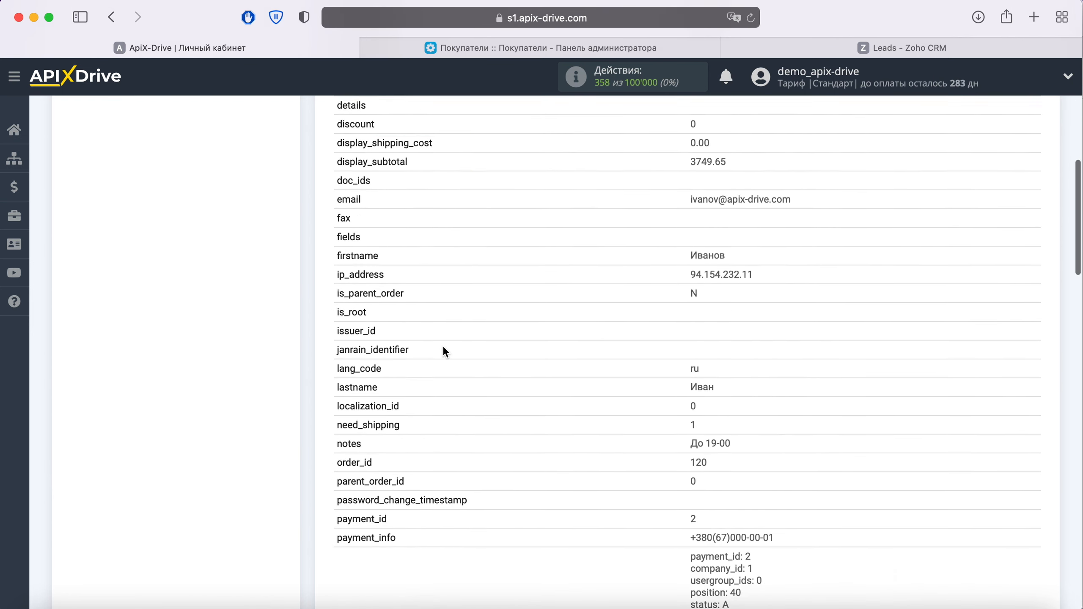
scroll(443, 348, "down", 8)
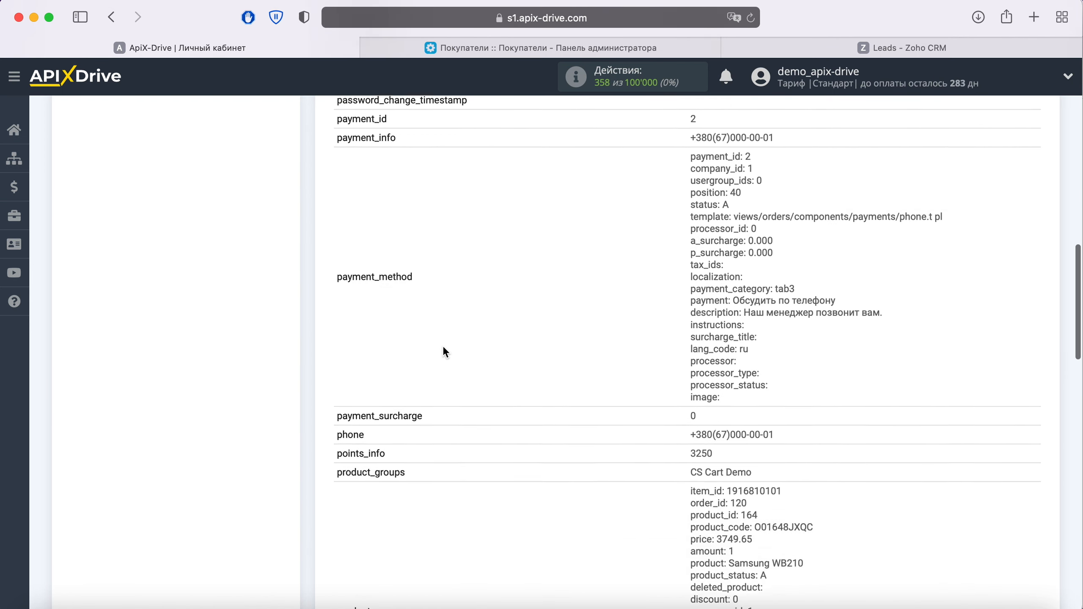
scroll(443, 349, "down", 11)
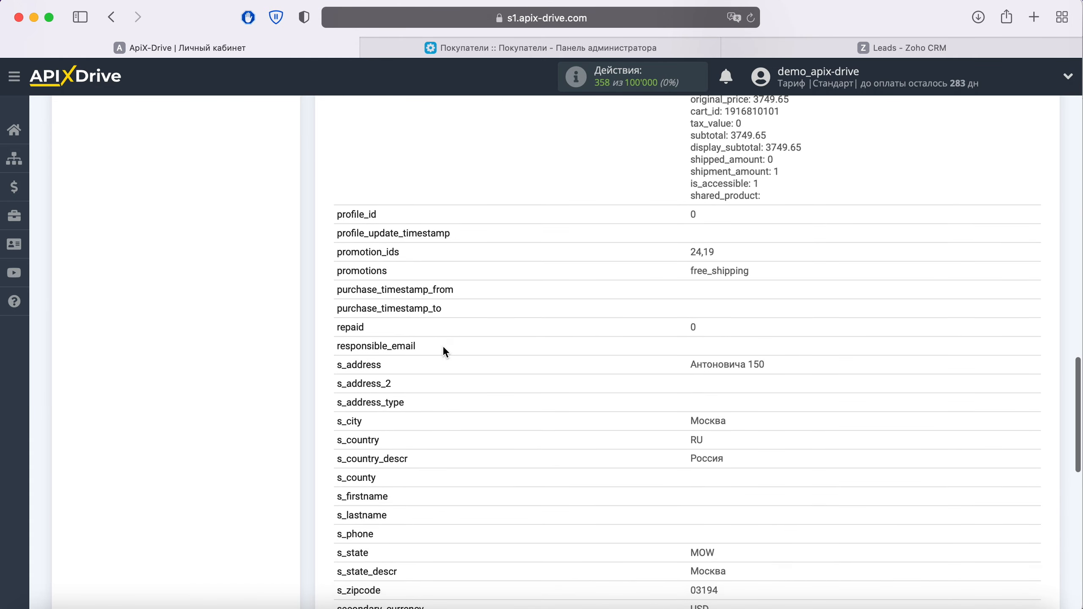
scroll(444, 348, "down", 12)
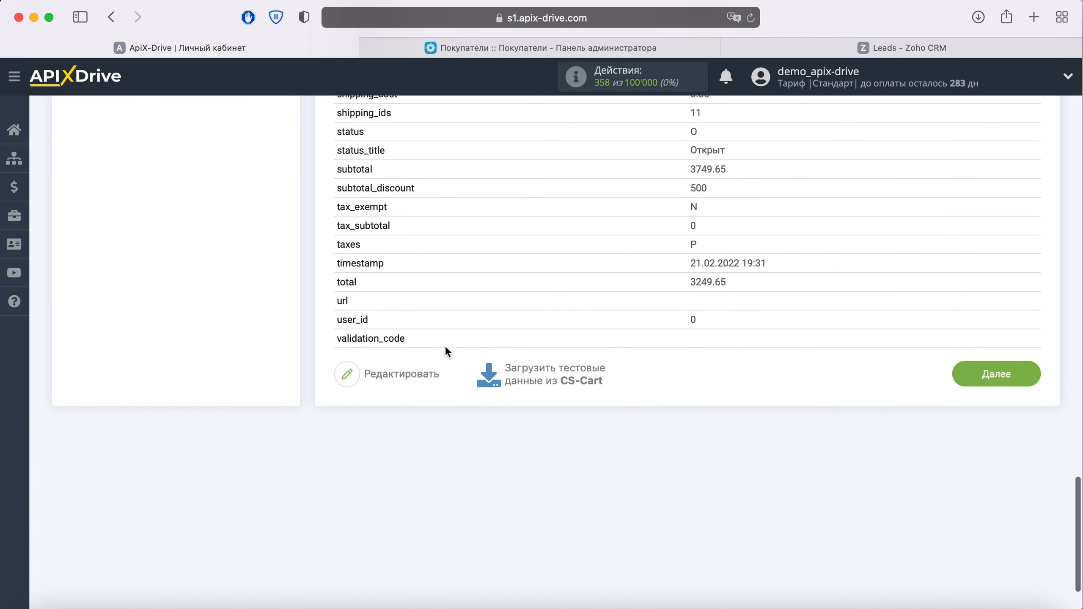
left_click(1019, 379)
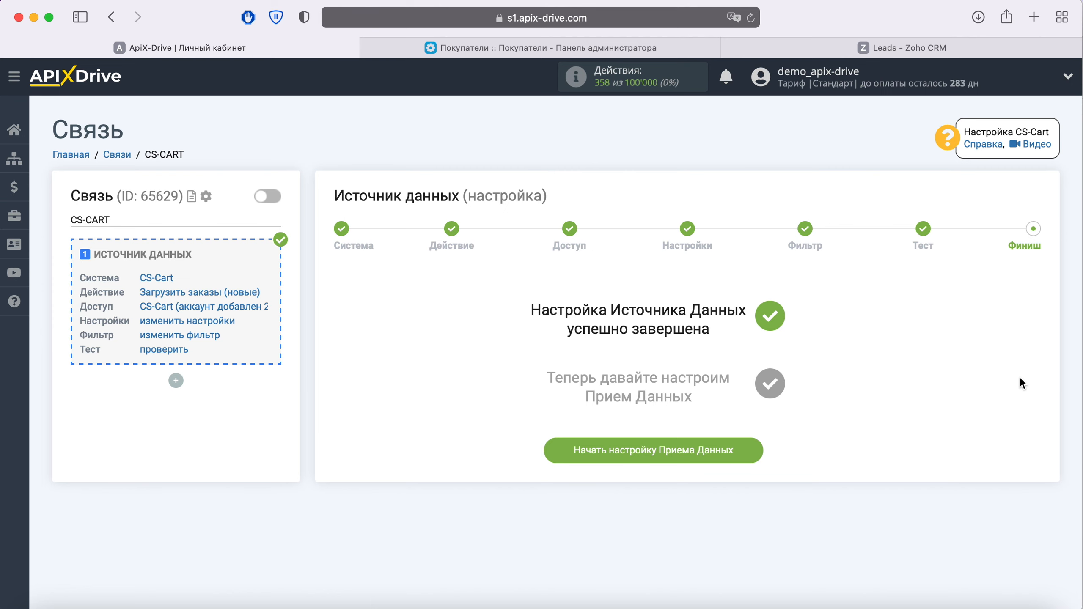
left_click(752, 450)
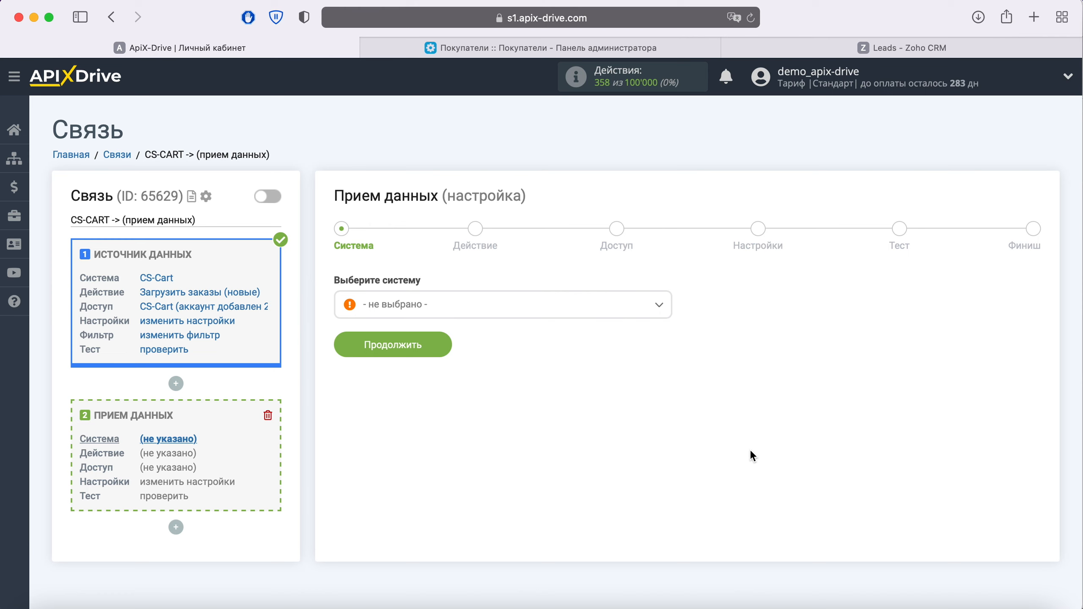
Step: Choose Zoho as the receiving system and continue to the action stage
left_click(648, 306)
scroll(635, 409, "down", 5)
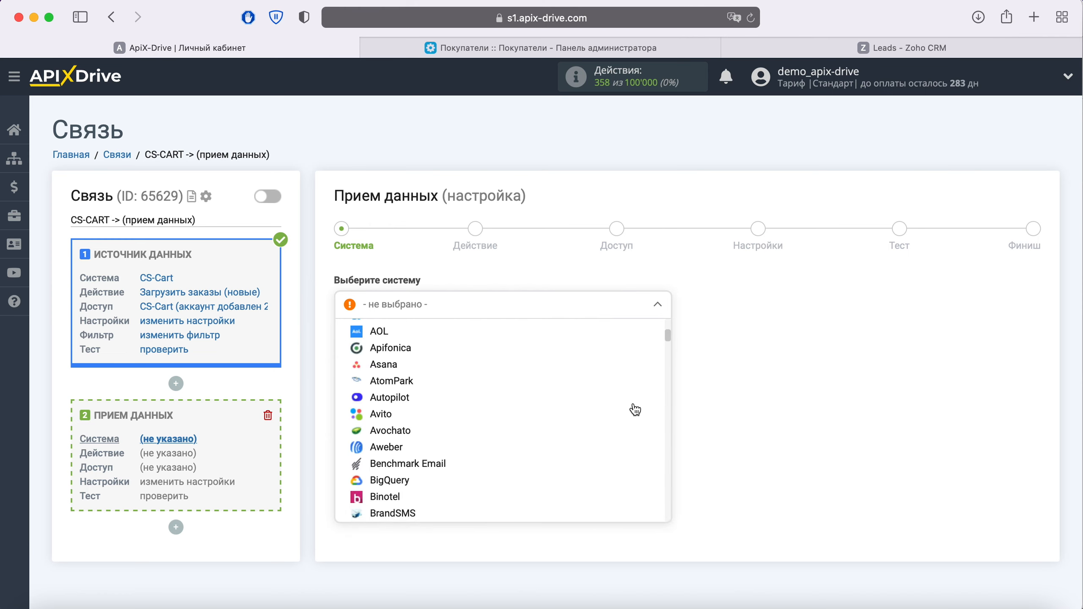
scroll(635, 409, "down", 15)
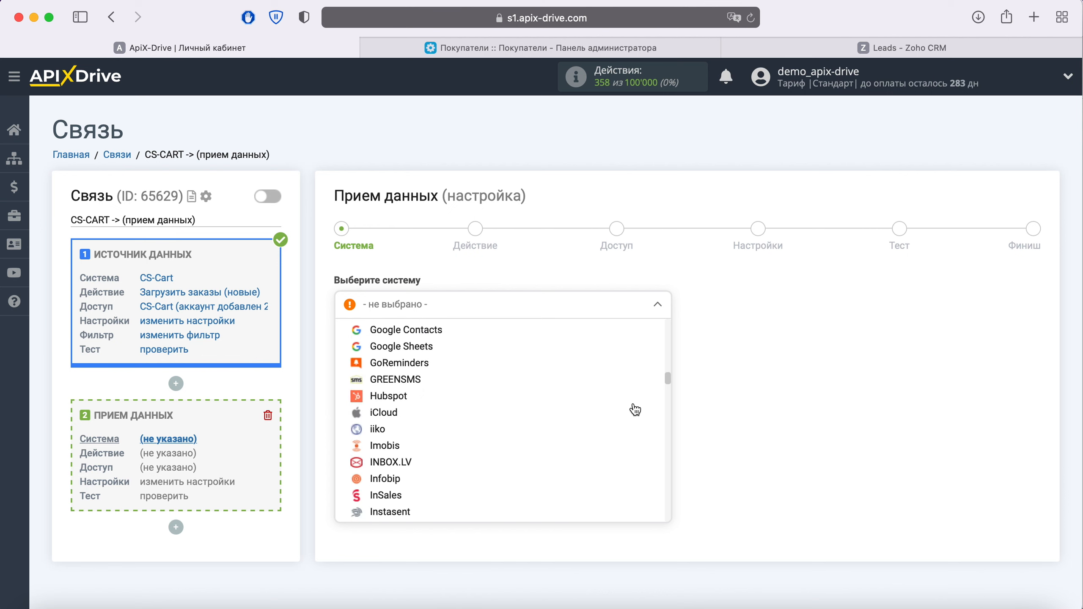
scroll(635, 410, "down", 15)
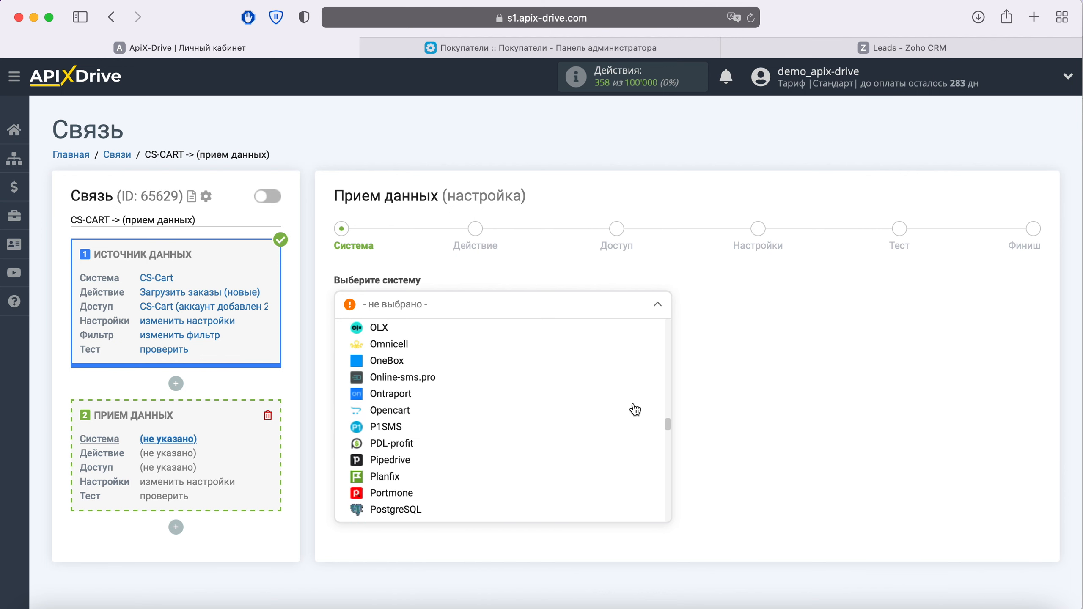
scroll(635, 409, "down", 15)
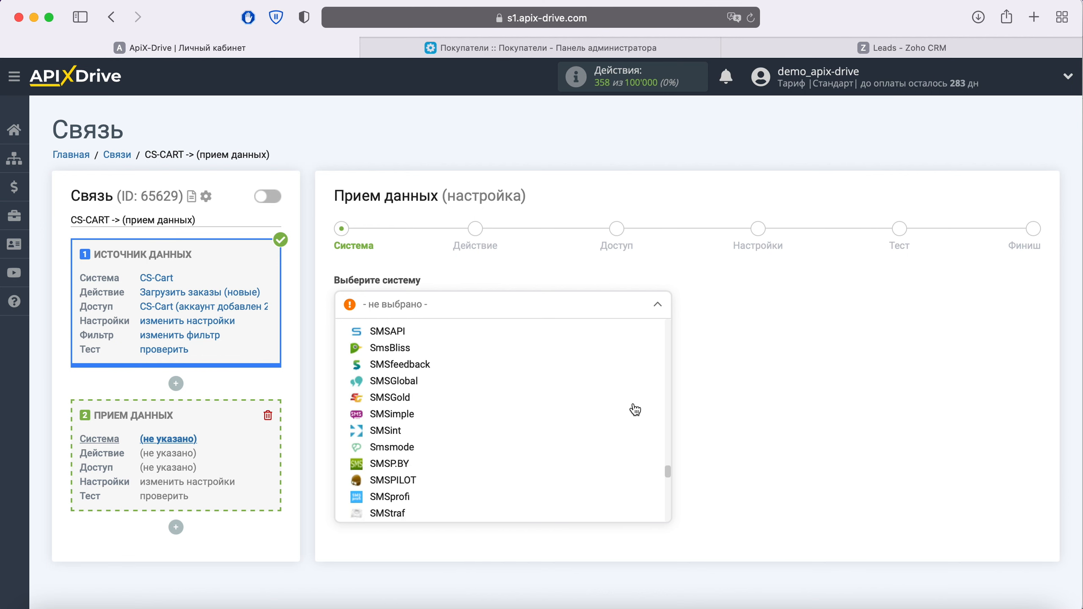
scroll(635, 410, "down", 15)
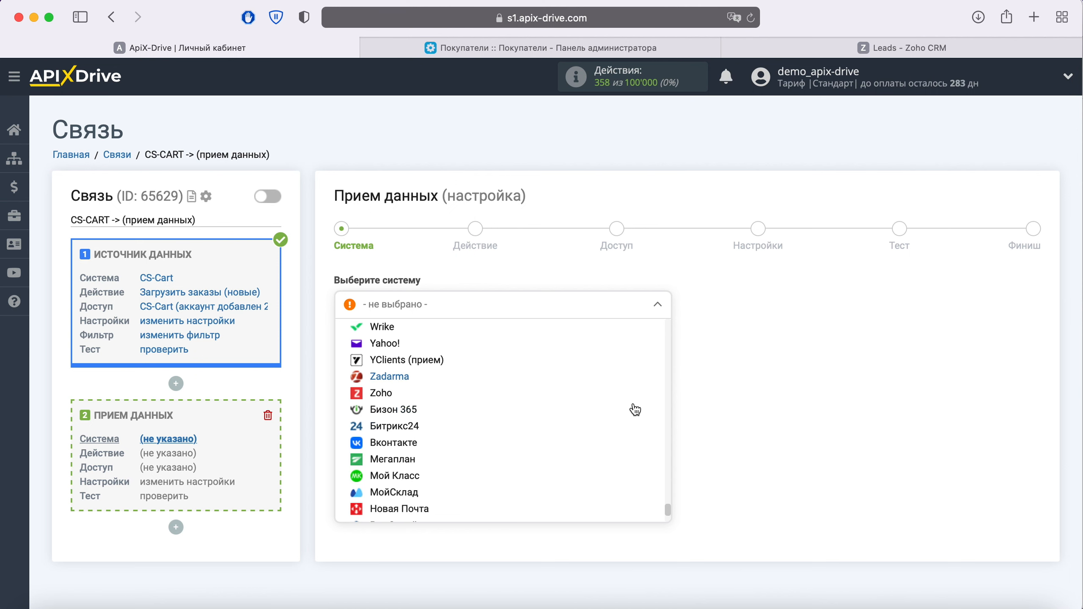
left_click(385, 394)
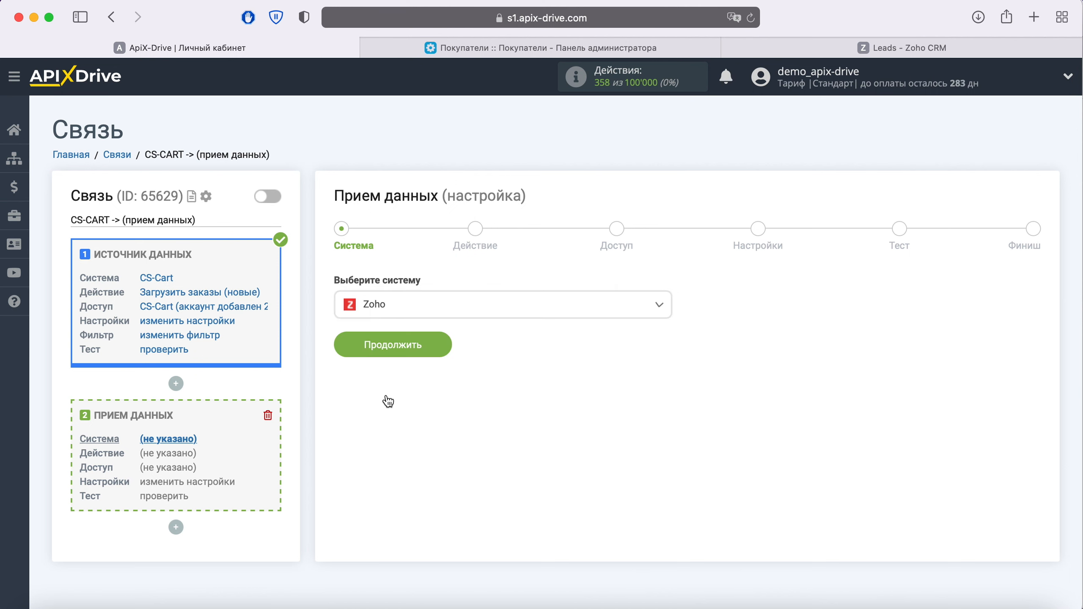
left_click(439, 351)
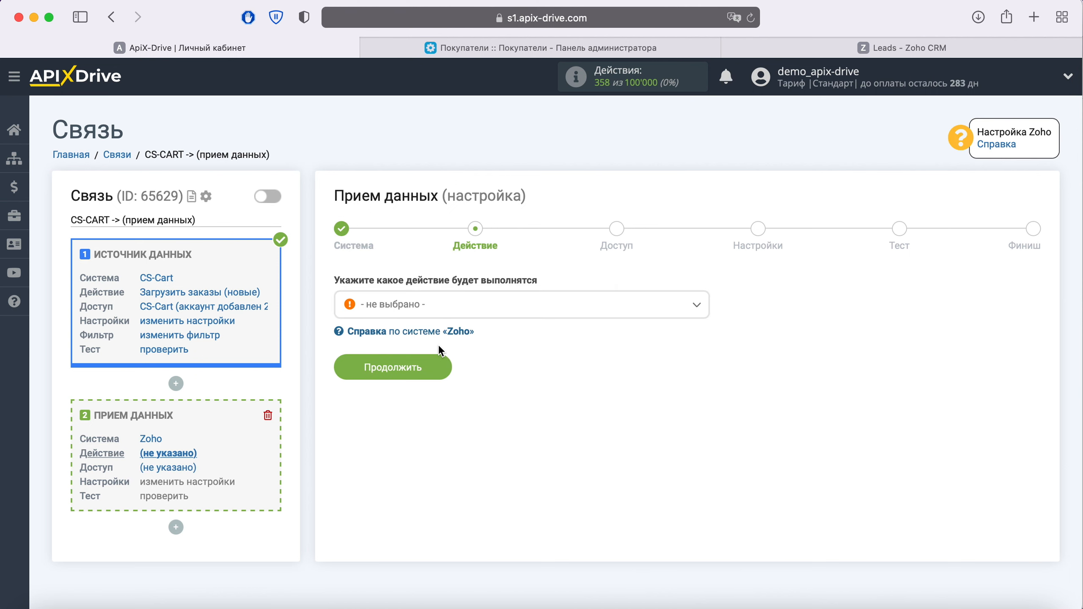
Step: Set the Zoho action to "Создать лид" and continue to the access stage
left_click(450, 309)
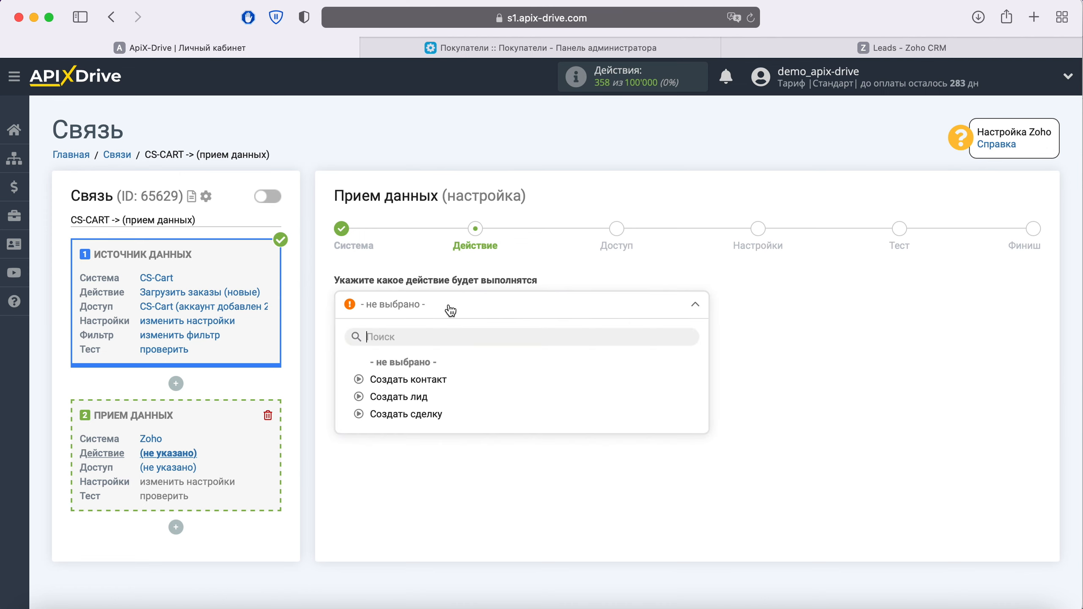
left_click(416, 397)
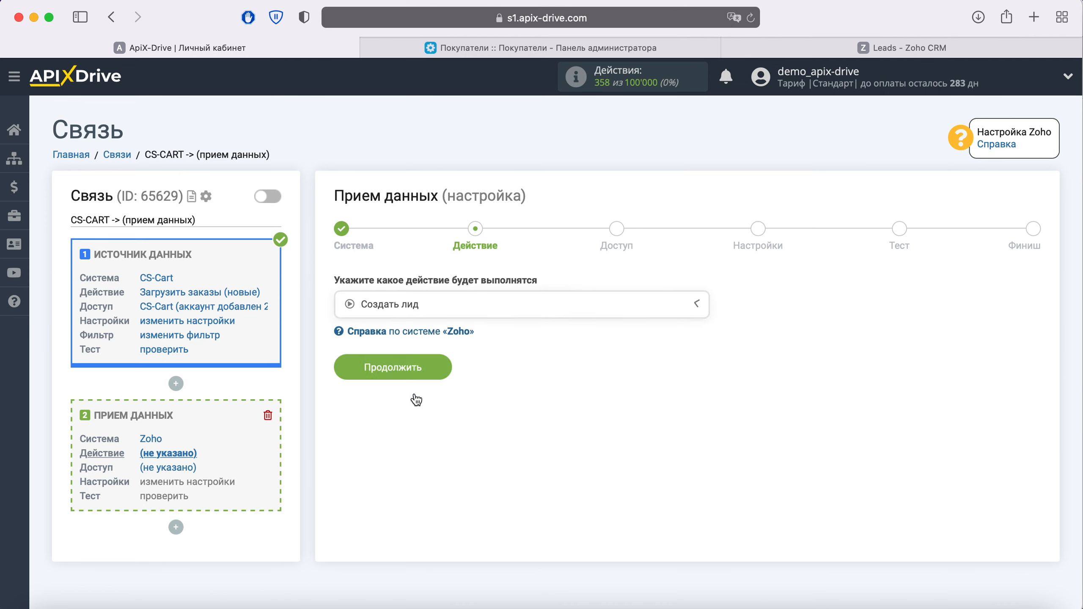
left_click(436, 372)
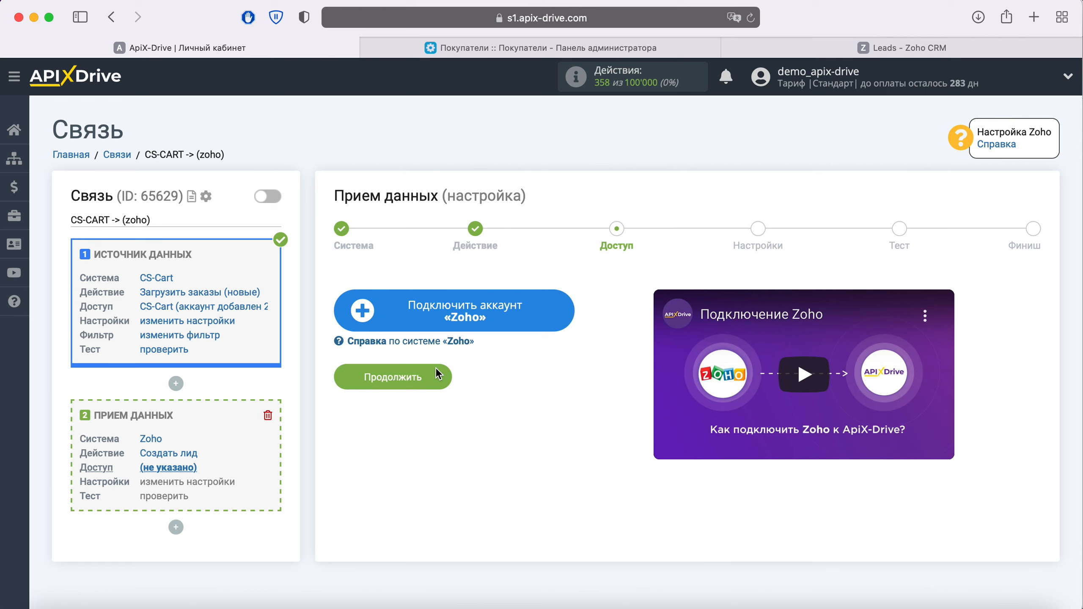
Step: Connect a Zoho account by signing in with the account e-mail and password and accepting ApiX-Drive's access request
left_click(552, 313)
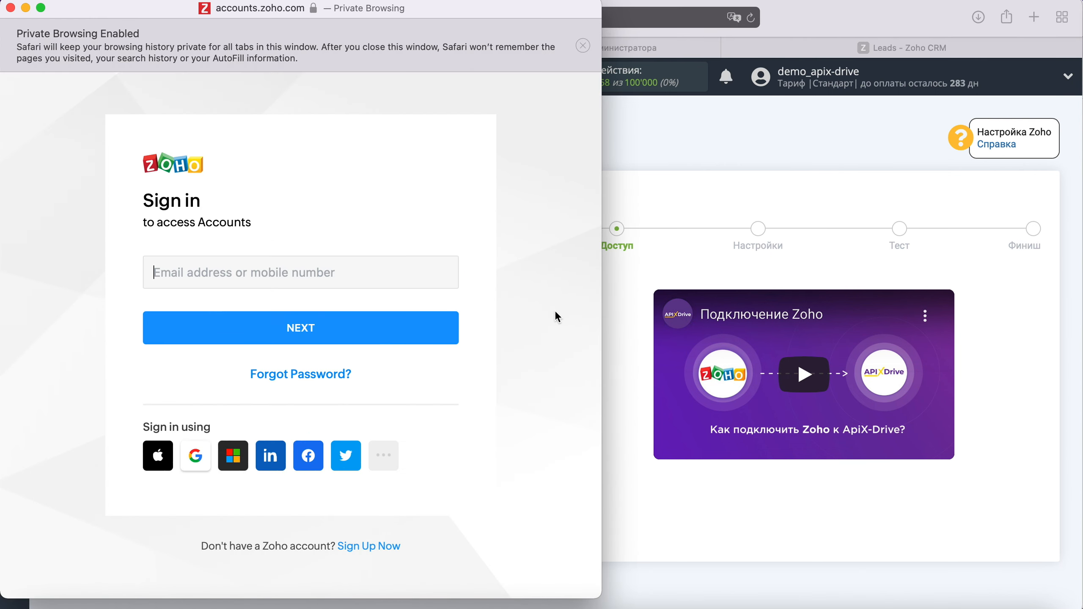
right_click(271, 274)
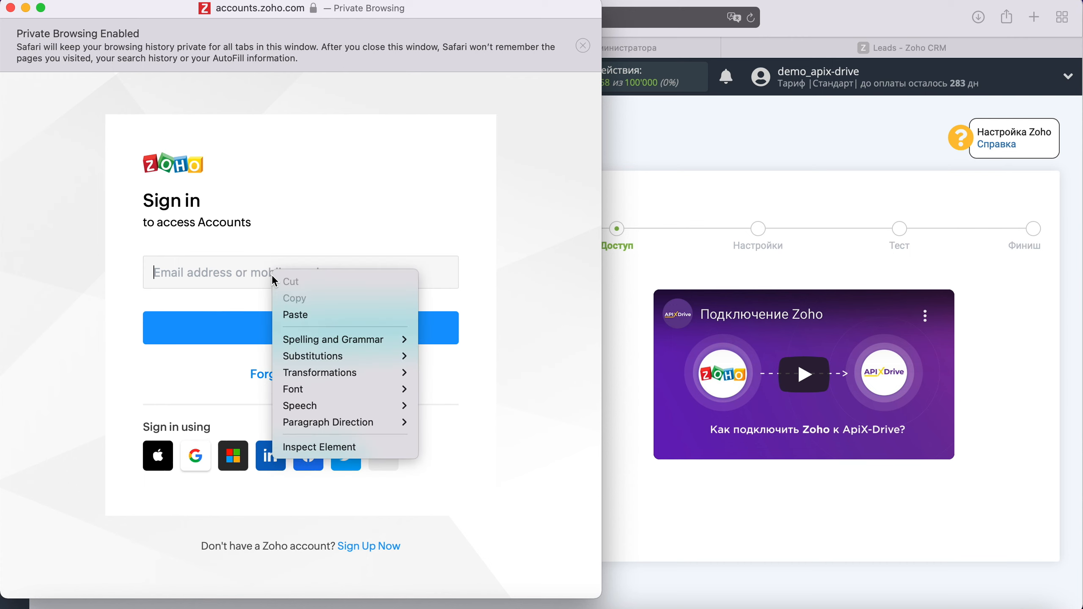
left_click(303, 311)
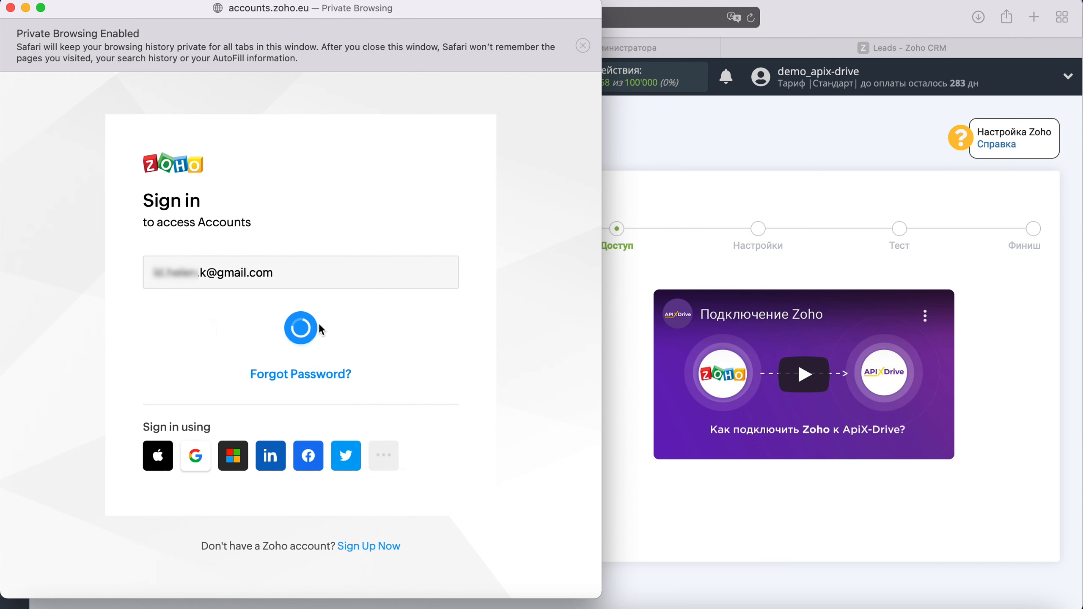
right_click(202, 322)
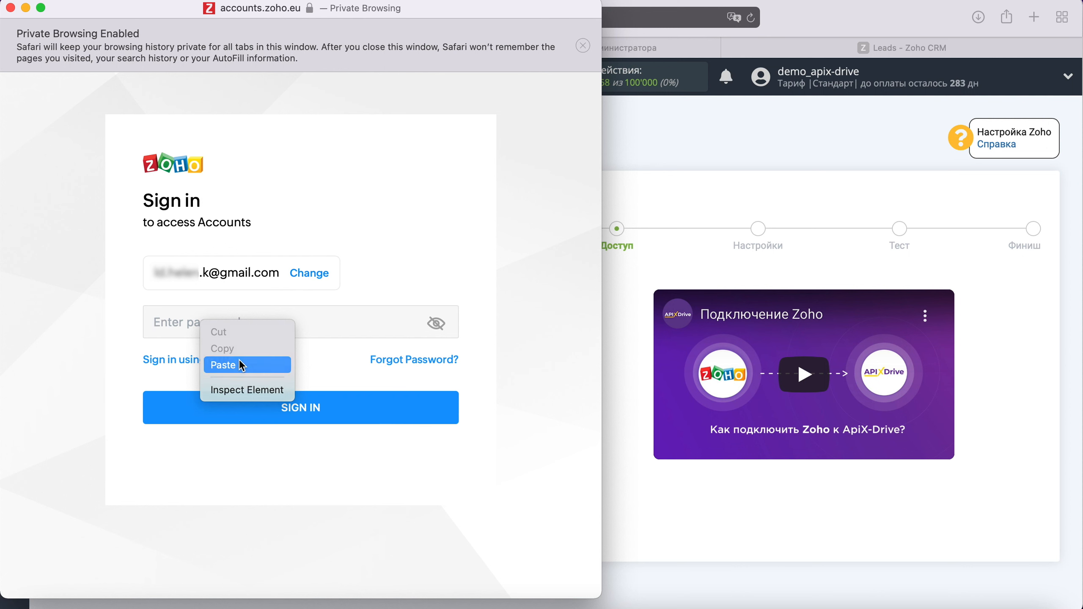
left_click(236, 364)
left_click(320, 409)
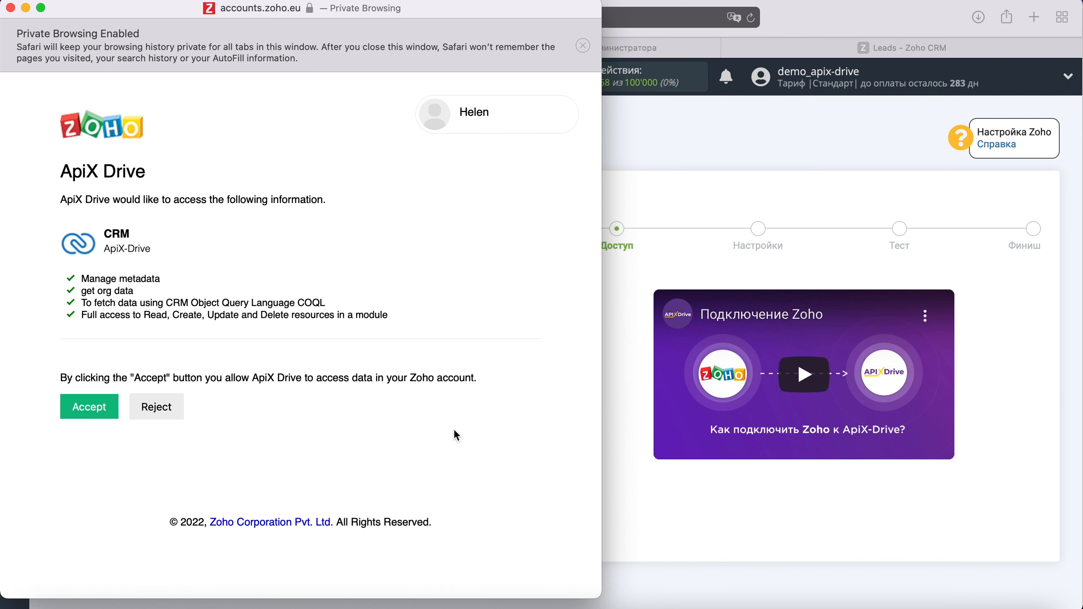
left_click(83, 410)
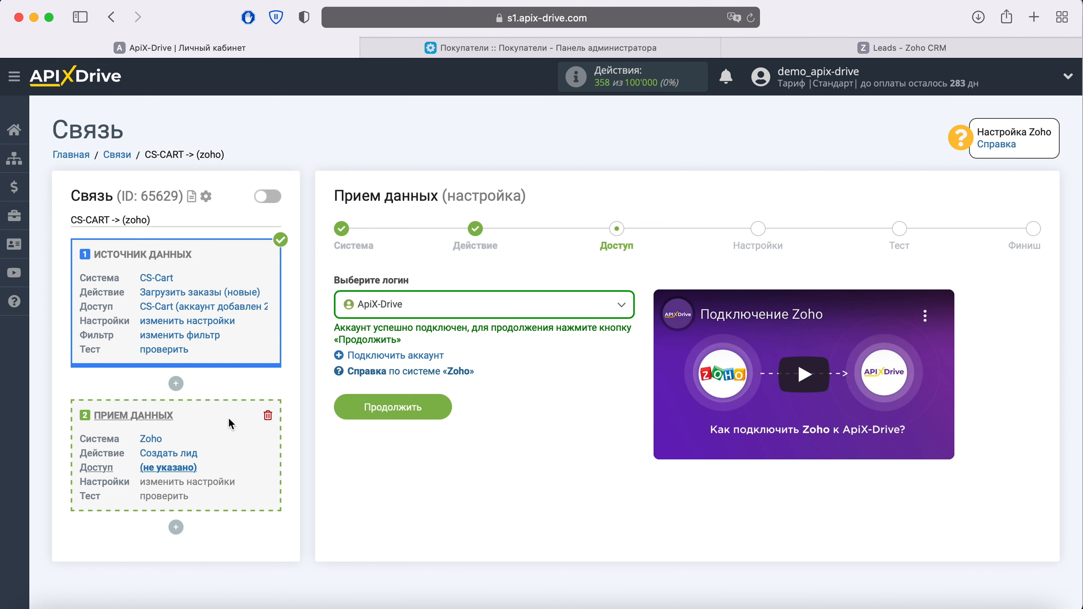
Step: Select the connected ApiX-Drive login for Zoho and continue to the lead field settings
left_click(619, 304)
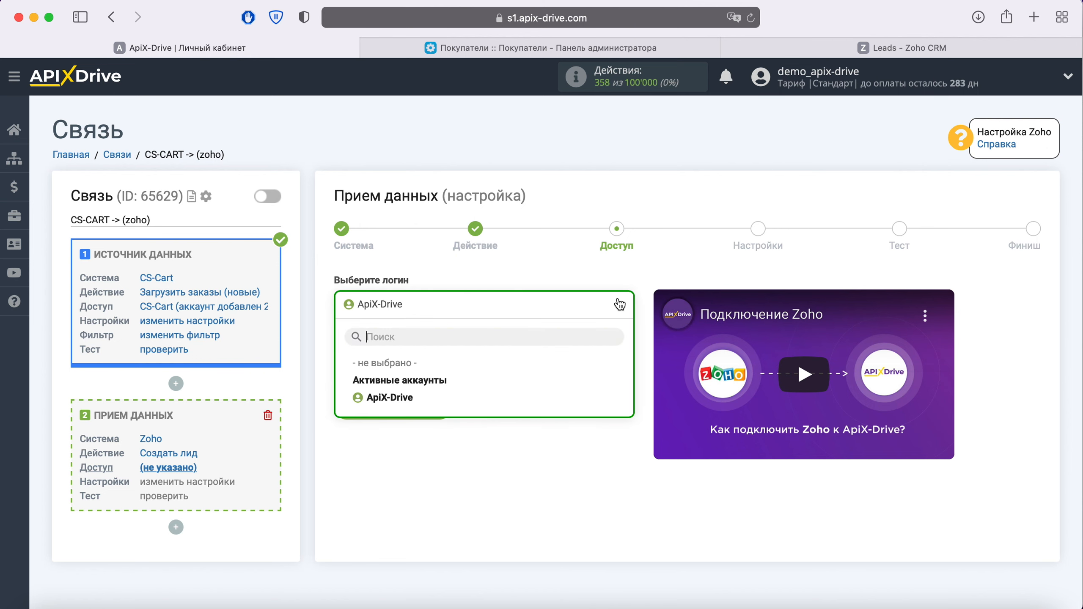
left_click(405, 399)
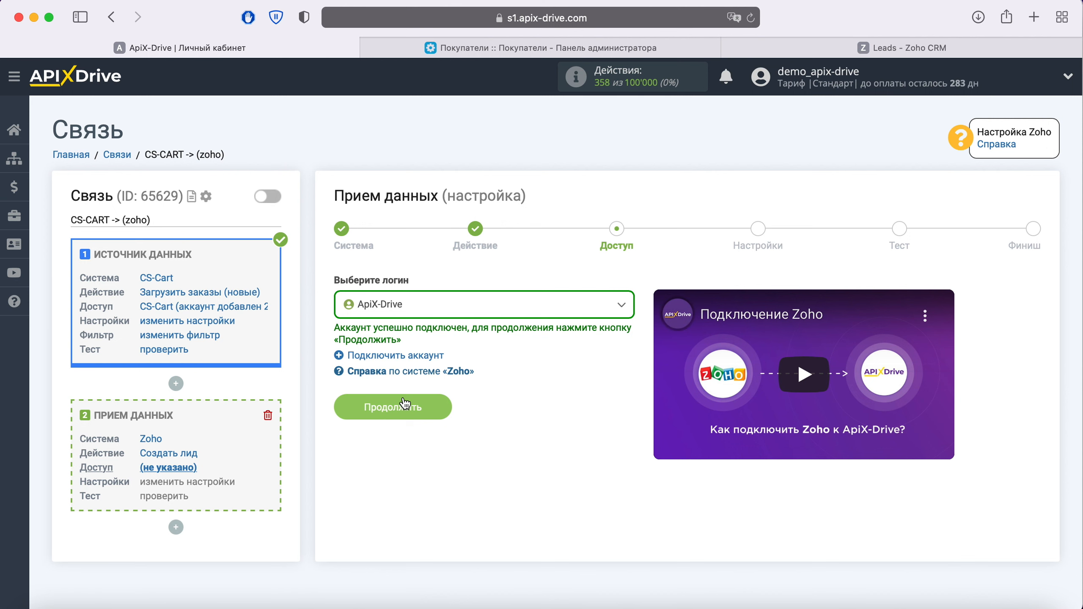
left_click(448, 406)
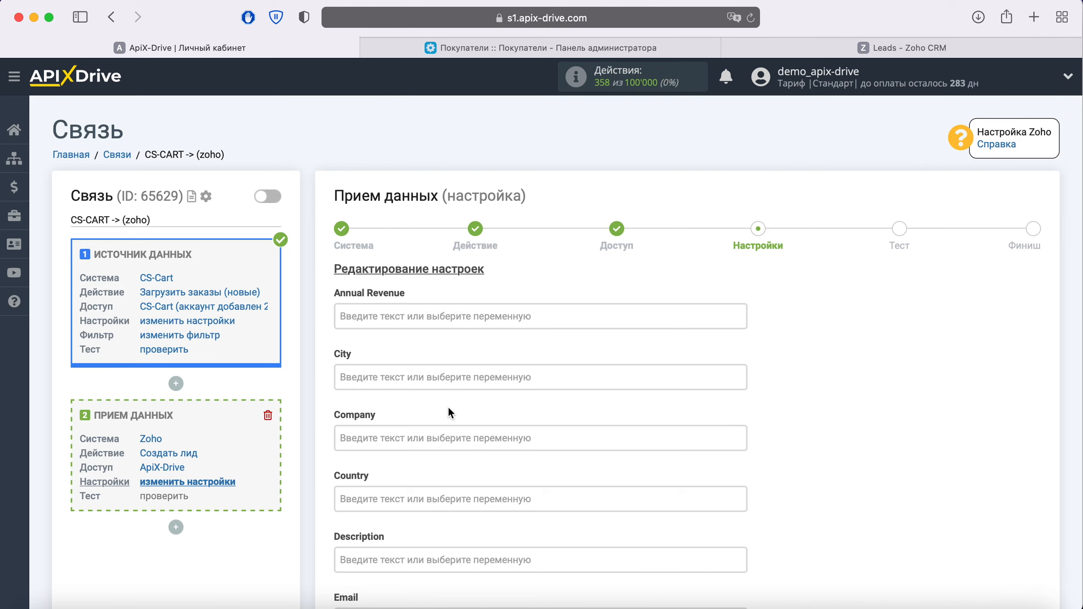
Step: Map the lead's Email field to the CS-Cart order variable email
scroll(447, 409, "down", 5)
left_click(416, 392)
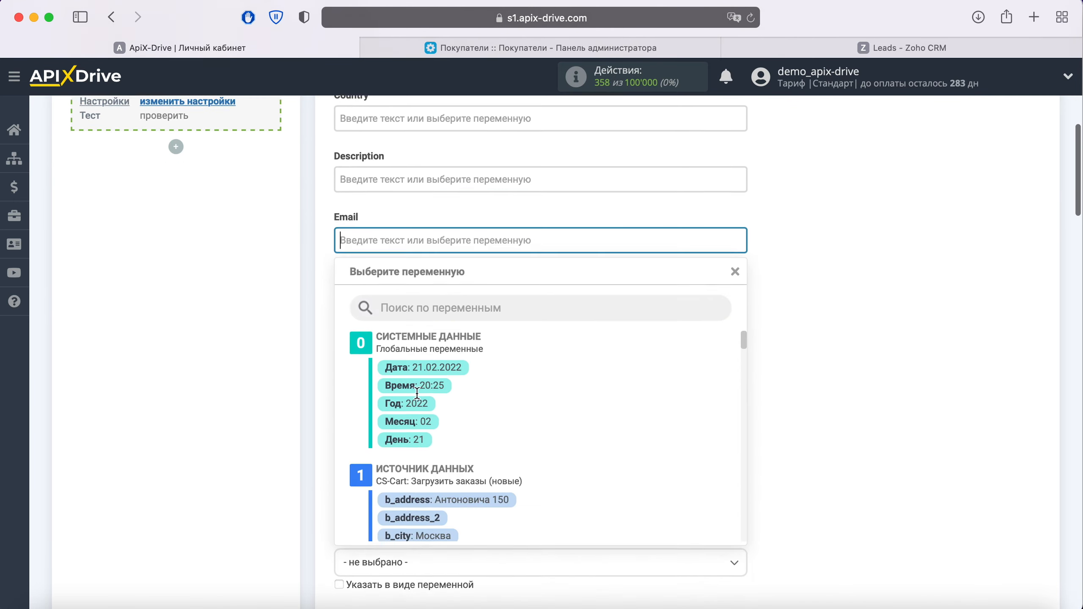
scroll(637, 346, "down", 5)
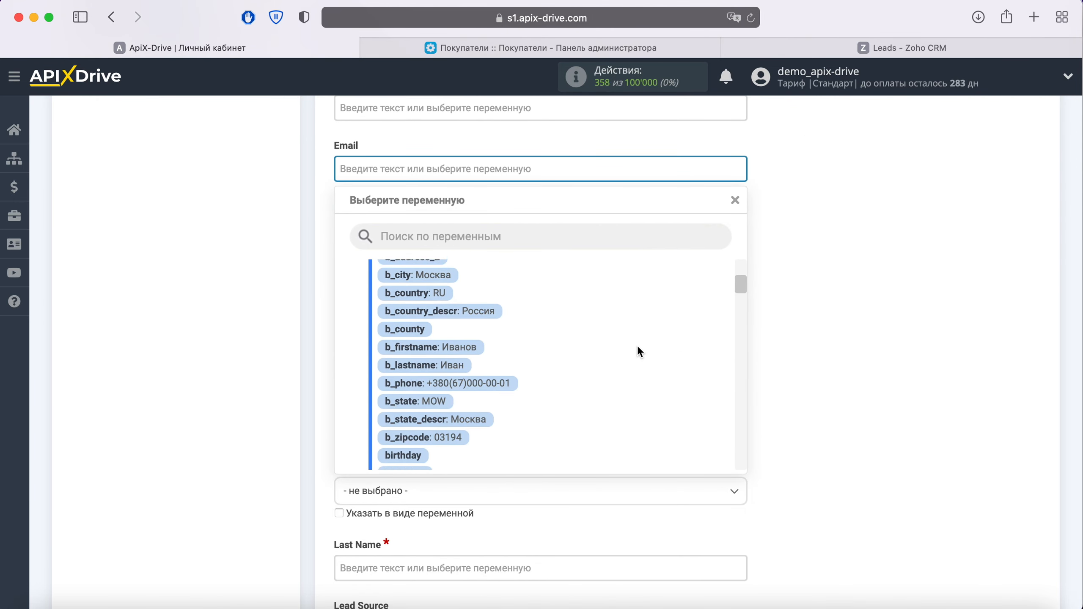
scroll(638, 348, "down", 5)
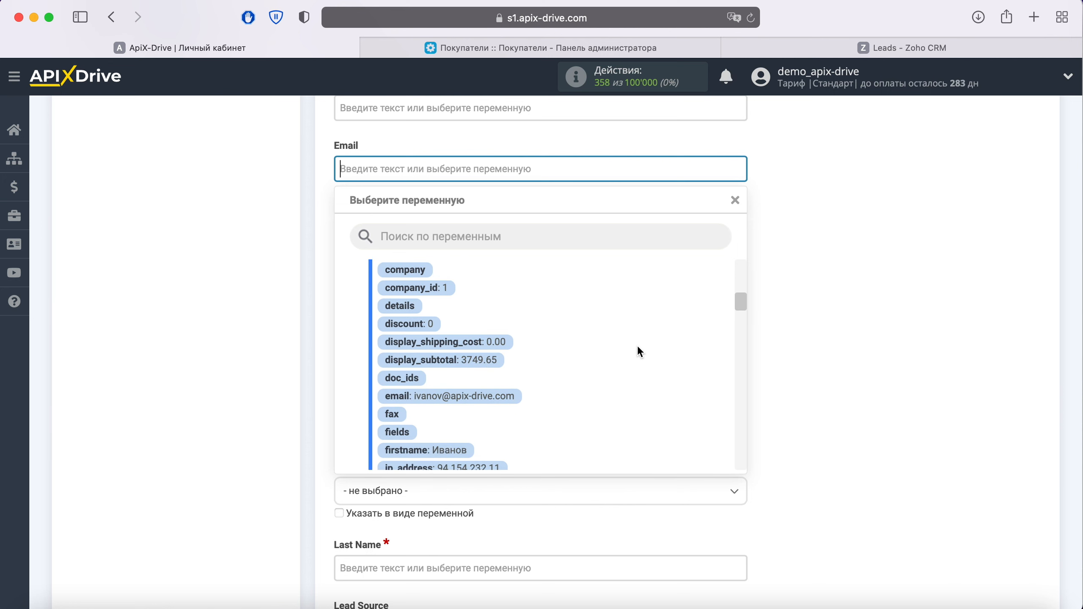
left_click(514, 395)
Step: Map the lead's First Name field to the variable b_lastname and its Last Name field to b_firstname
left_click(511, 367)
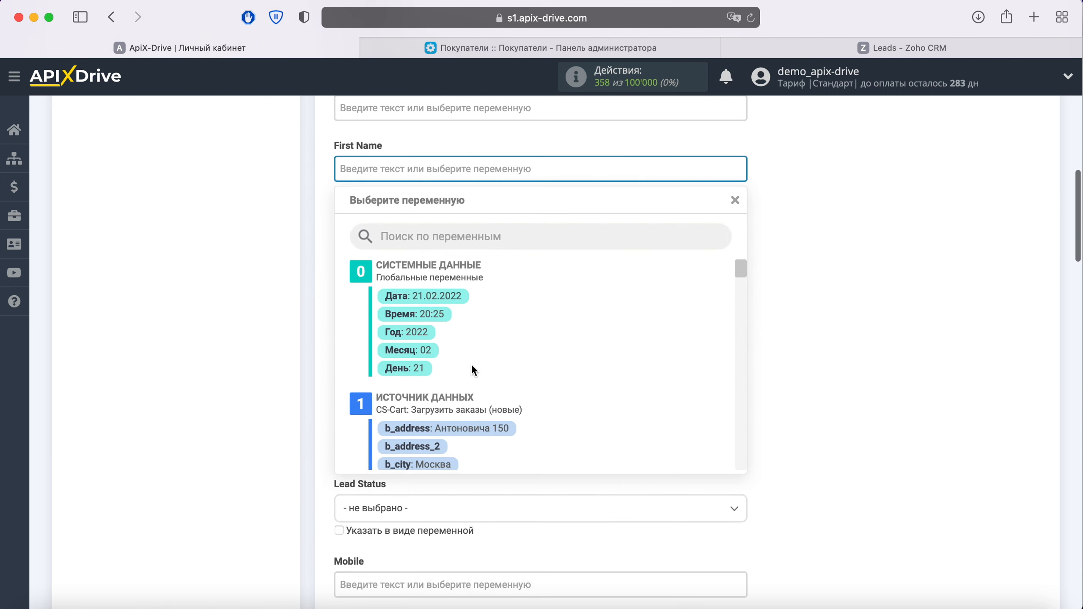
scroll(599, 357, "down", 5)
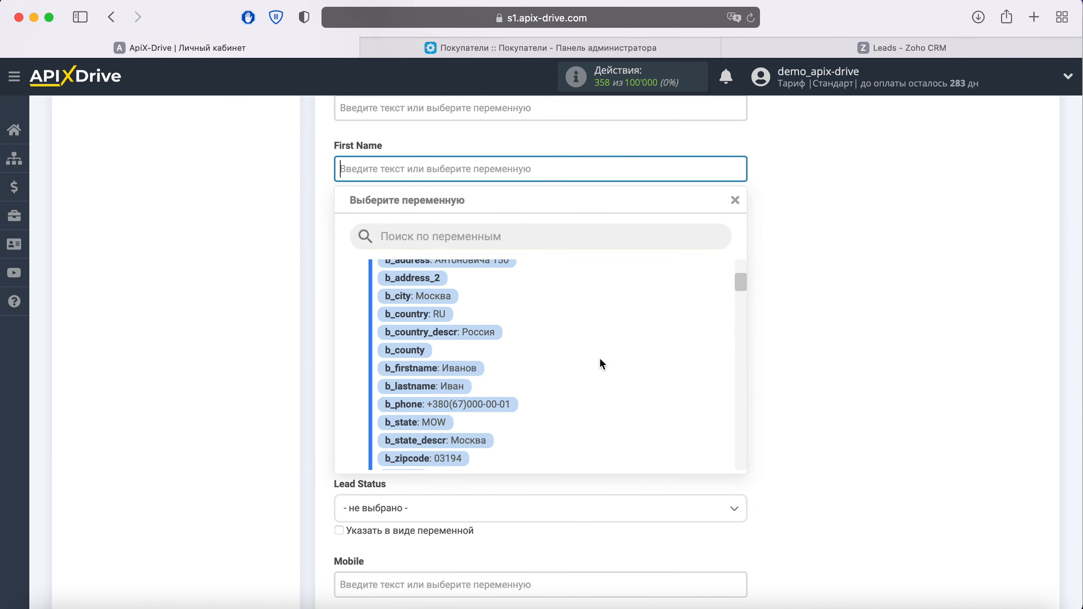
left_click(443, 384)
left_click(461, 373)
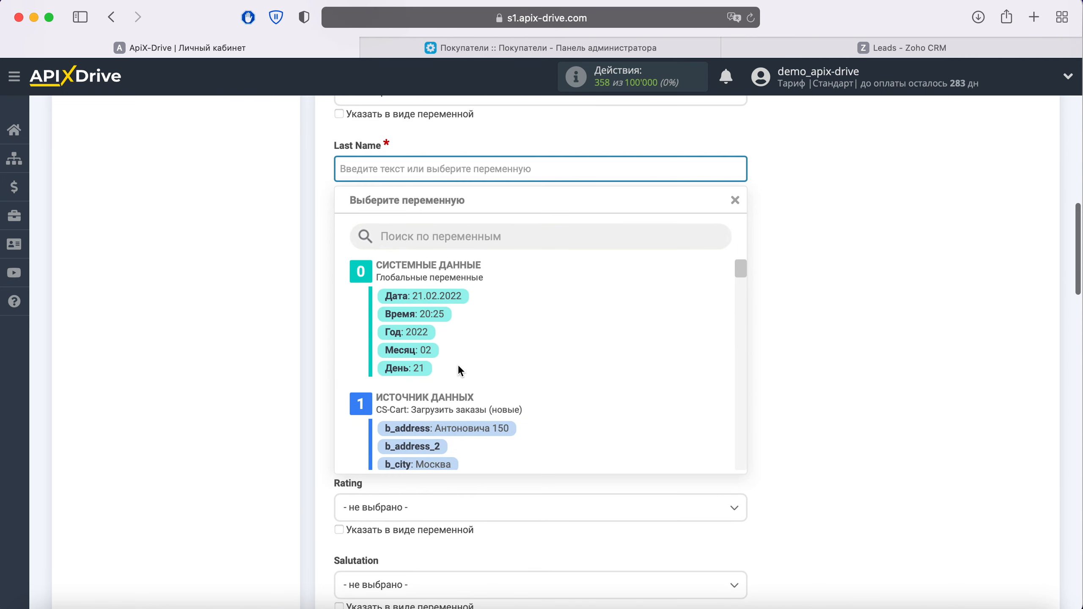
scroll(607, 348, "down", 5)
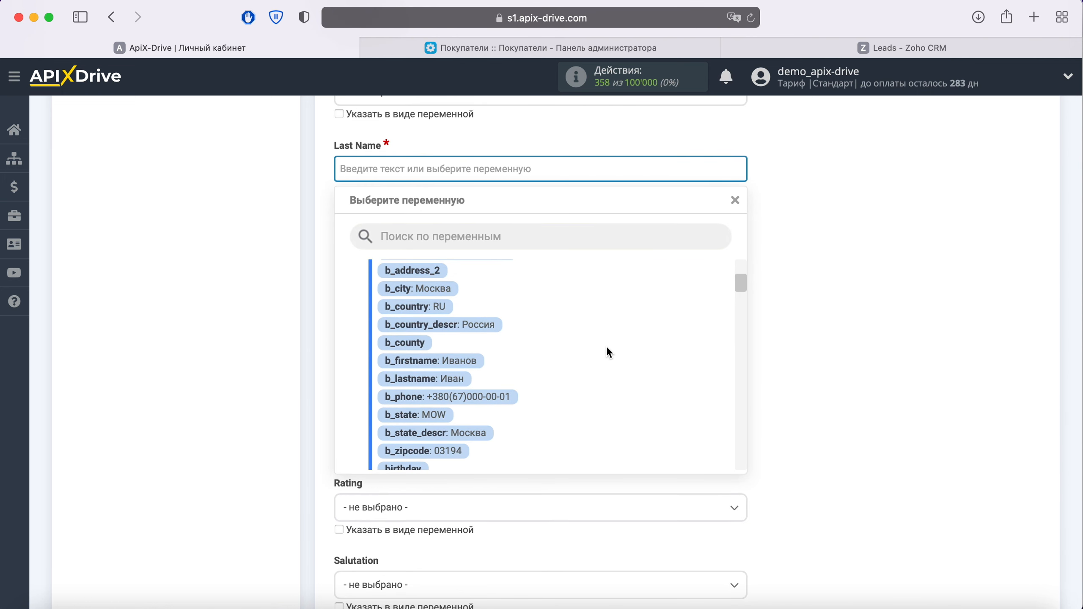
left_click(476, 365)
Step: Map the lead's Phone field to the CS-Cart order variable b_phone
scroll(472, 359, "down", 3)
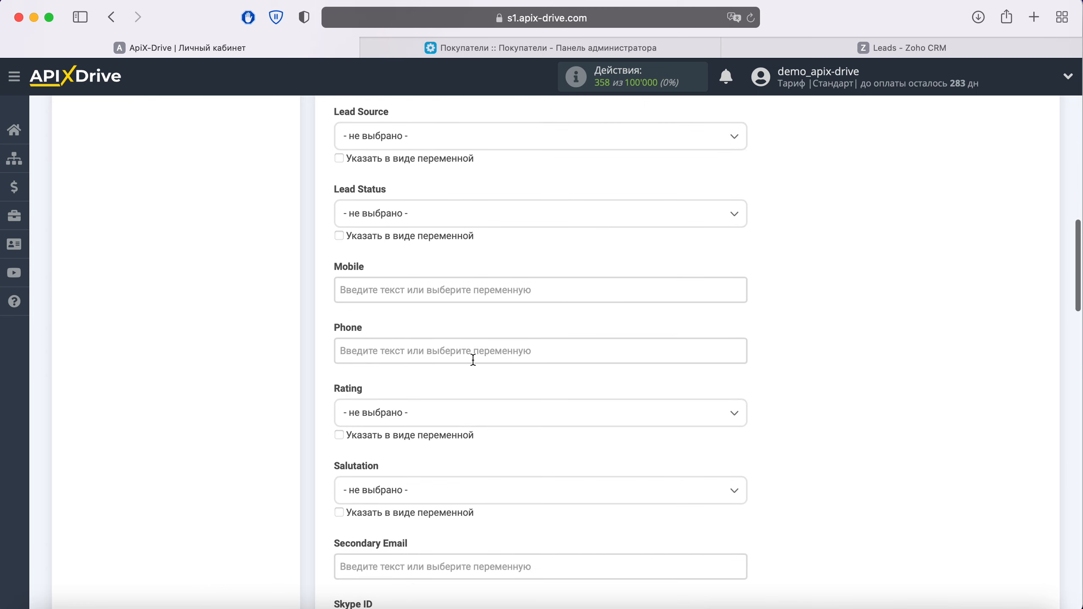
left_click(465, 353)
scroll(625, 358, "down", 3)
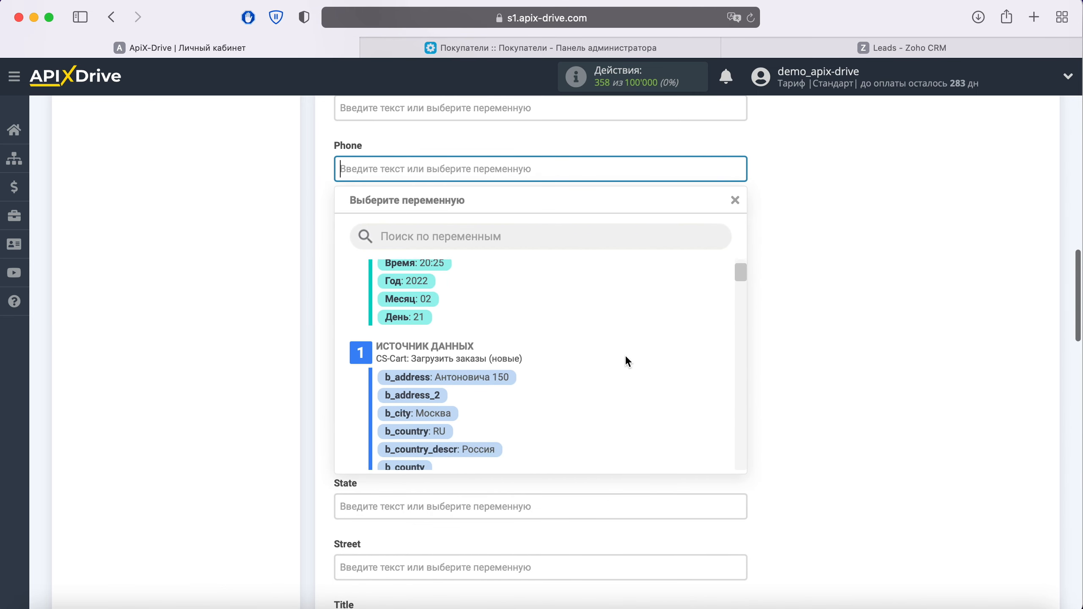
scroll(624, 354, "down", 3)
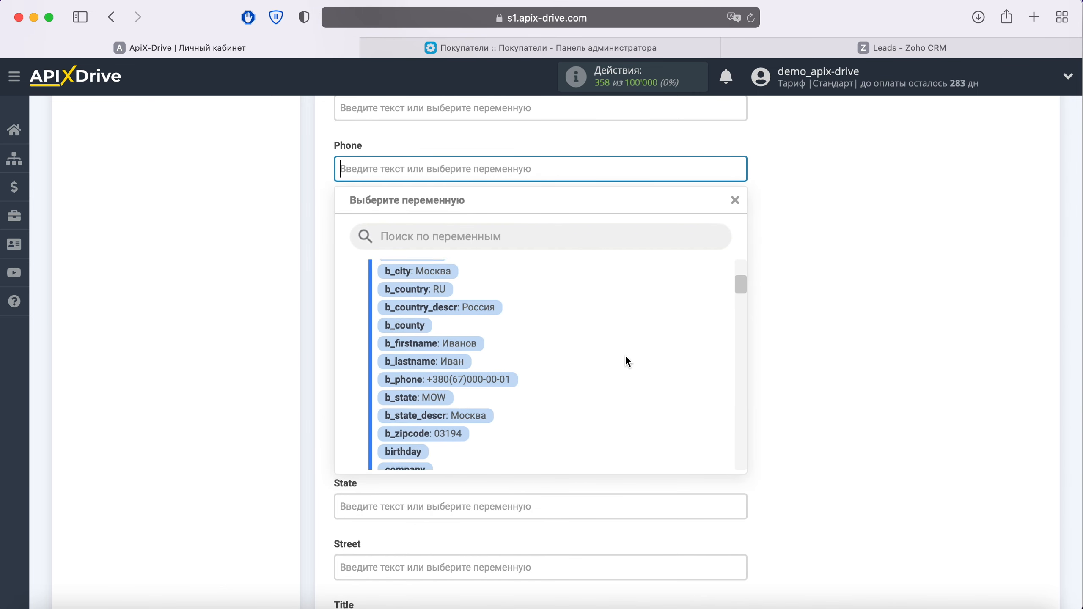
left_click(503, 377)
Step: Map the Product Name field in the Products section to the CS-Cart order variable product
scroll(503, 376, "down", 5)
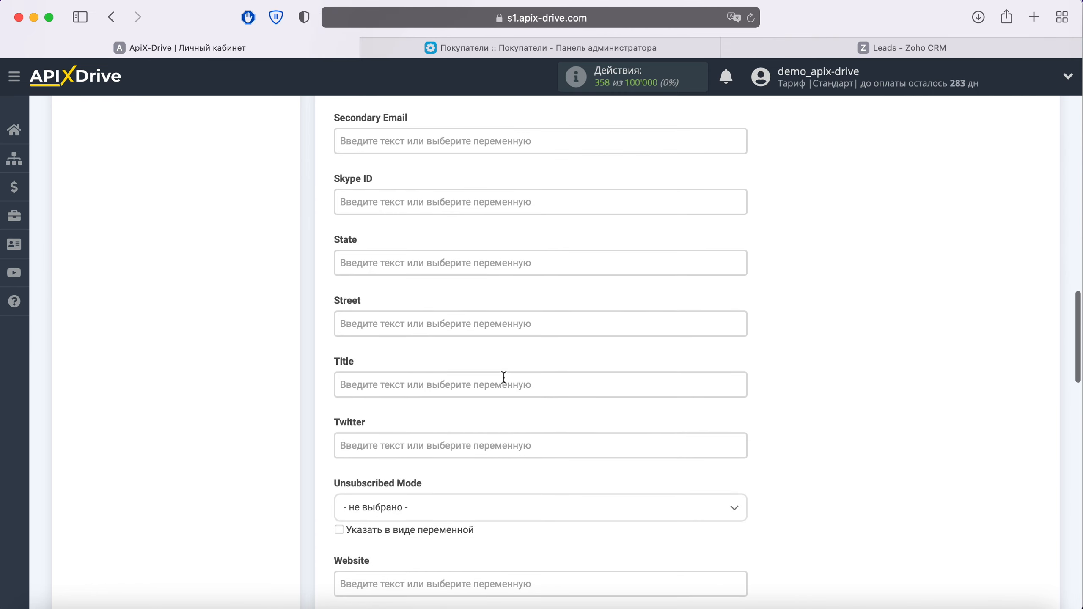
scroll(503, 377, "down", 7)
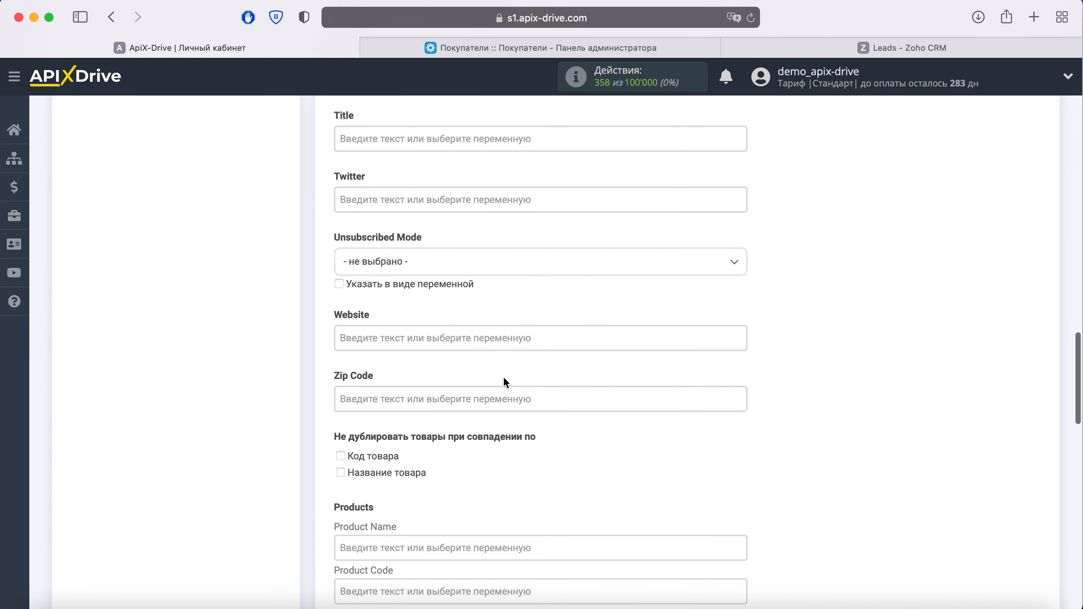
scroll(505, 382, "down", 5)
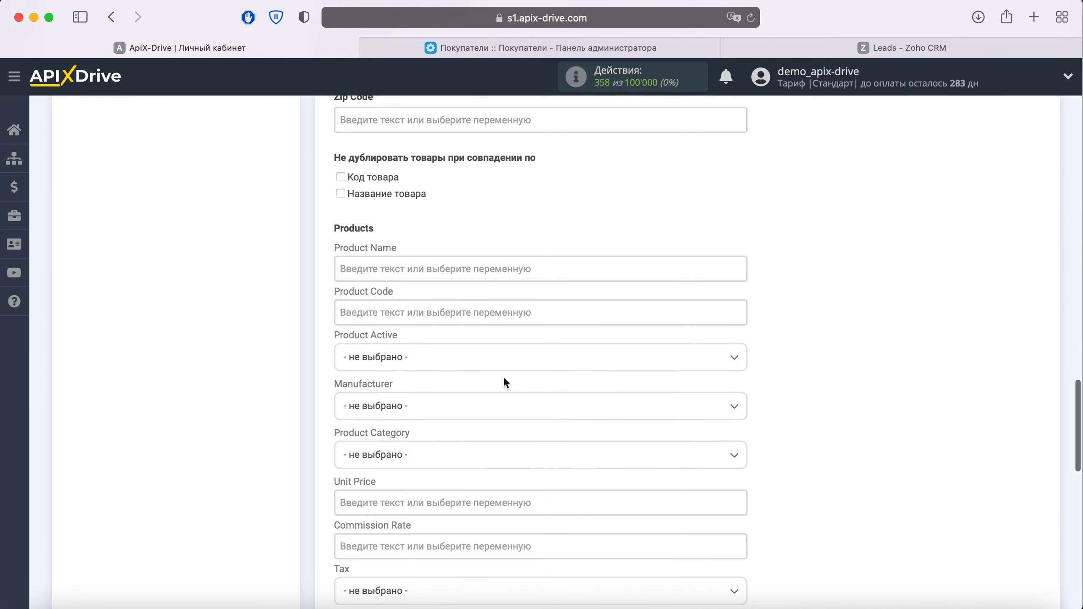
left_click(372, 192)
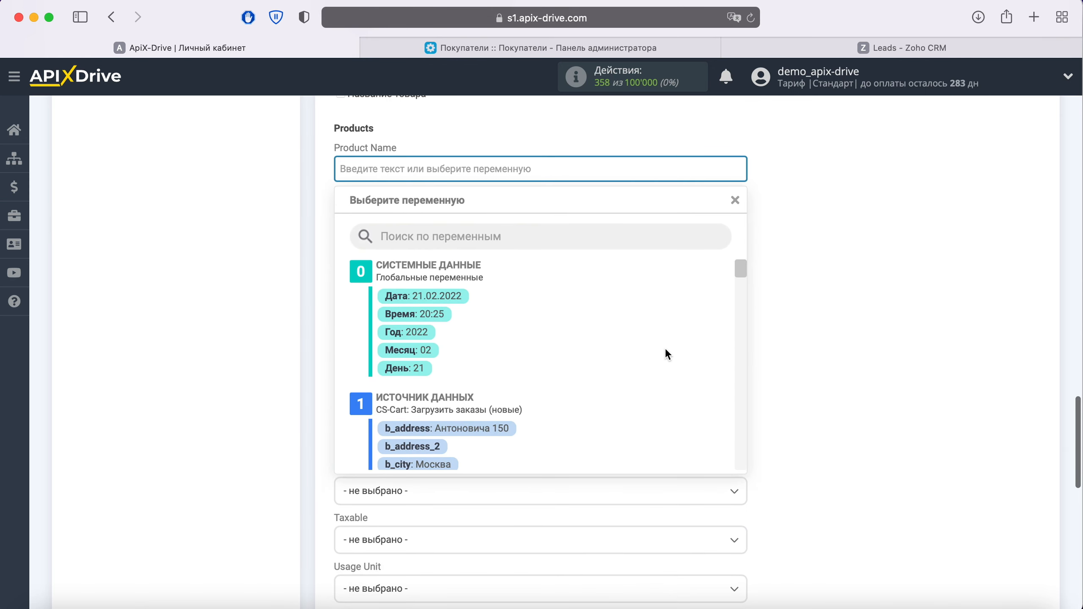
scroll(667, 354, "down", 3)
scroll(666, 350, "down", 10)
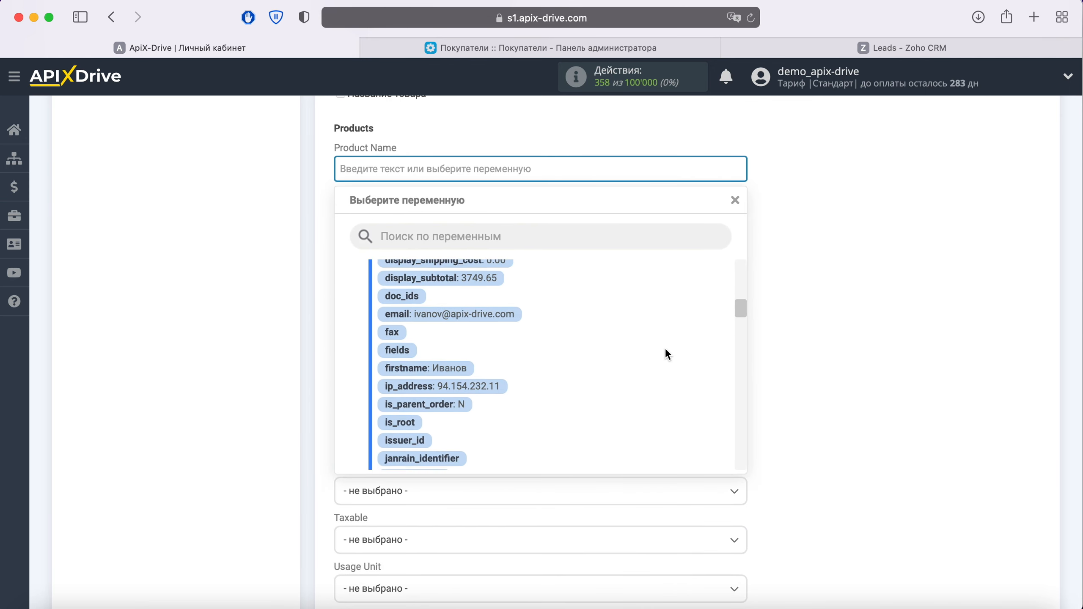
scroll(667, 354, "down", 10)
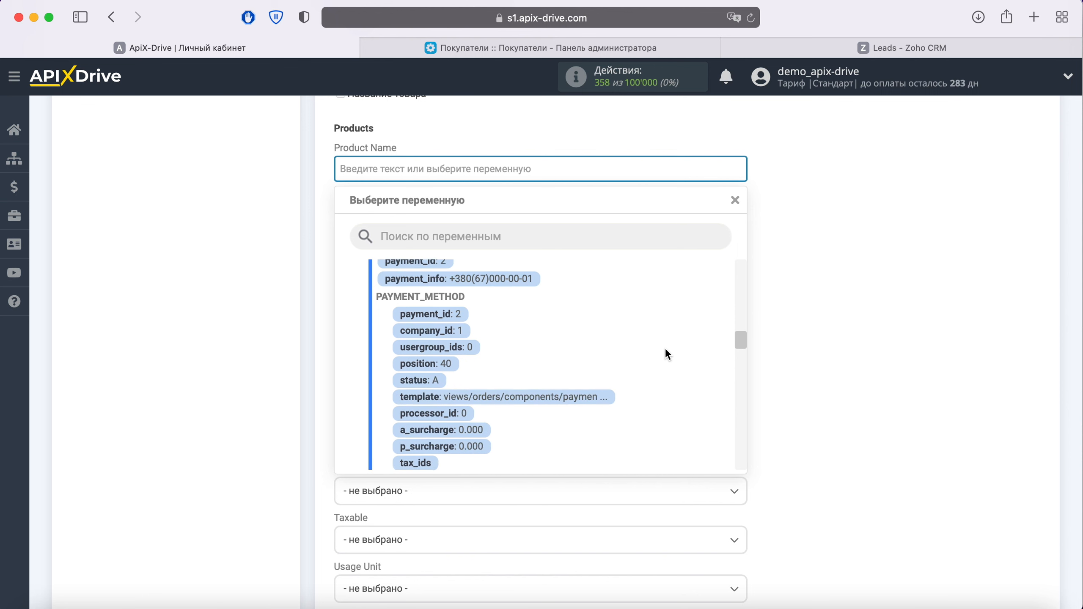
scroll(667, 354, "down", 10)
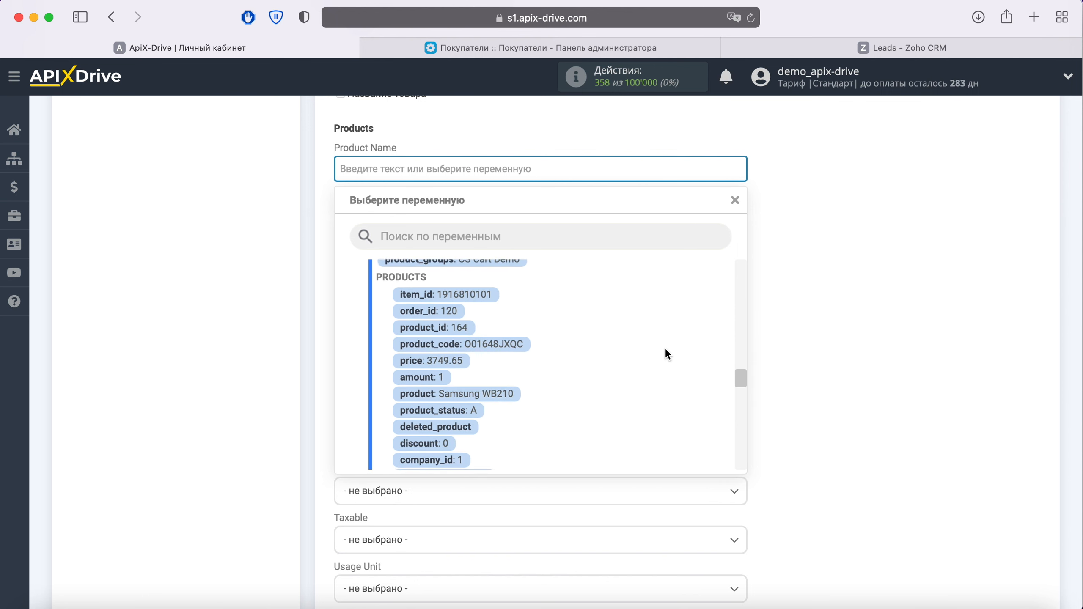
left_click(501, 392)
Step: Map the product's Unit Price field to the price variable from the CS-Cart order's products group
scroll(521, 342, "down", 5)
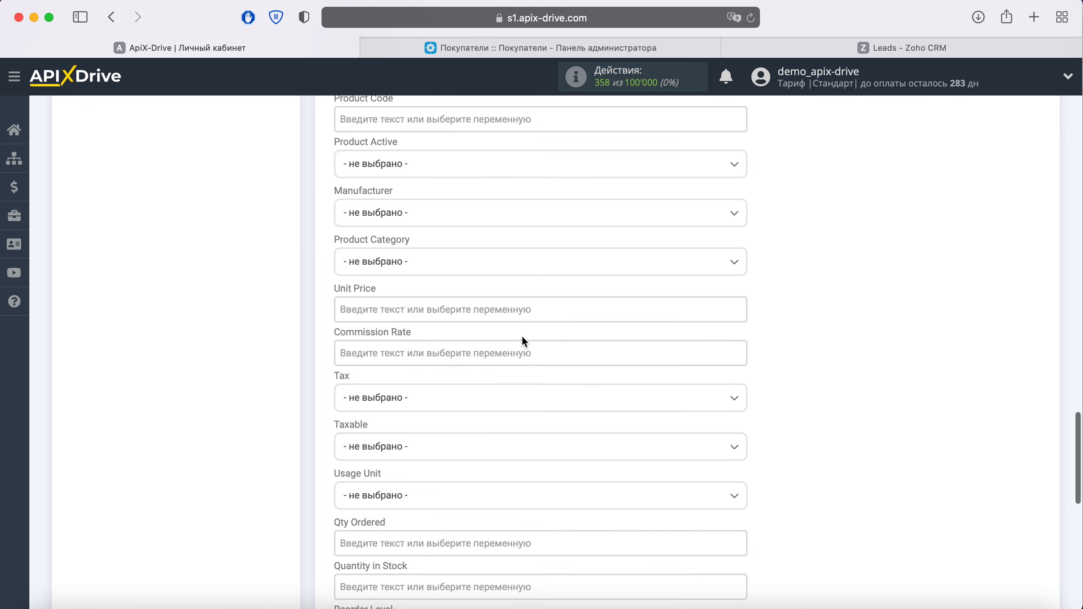
left_click(428, 271)
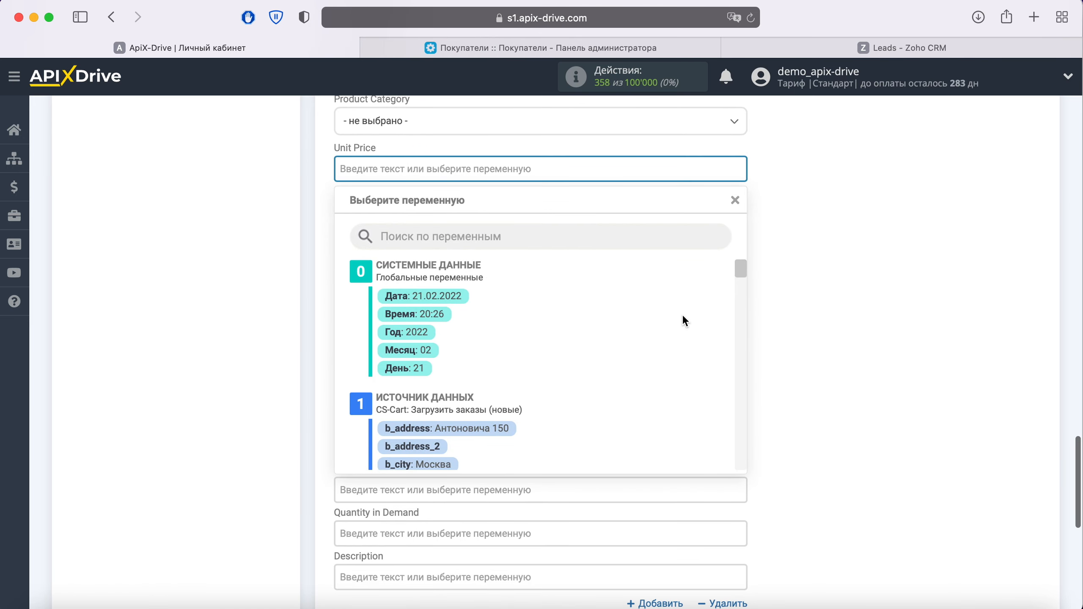
scroll(684, 317, "down", 5)
scroll(684, 317, "down", 10)
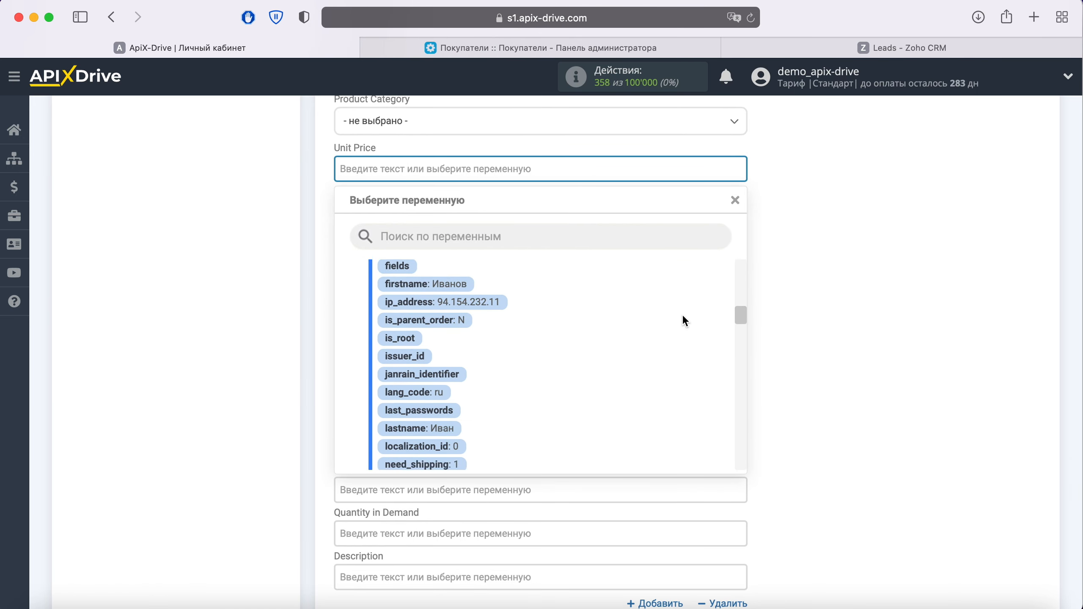
scroll(685, 321, "down", 10)
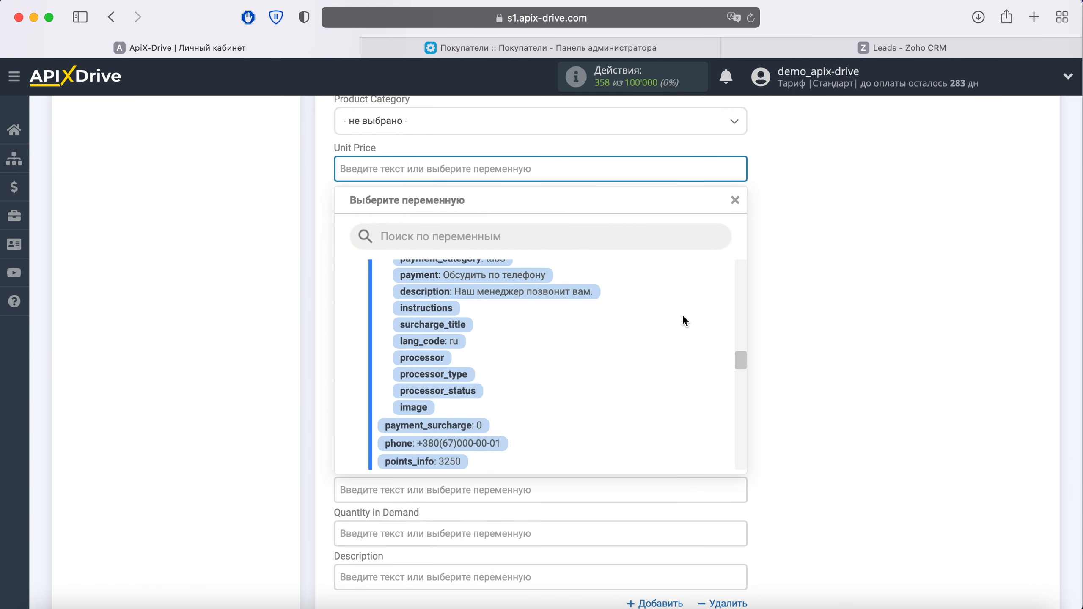
scroll(685, 318, "down", 5)
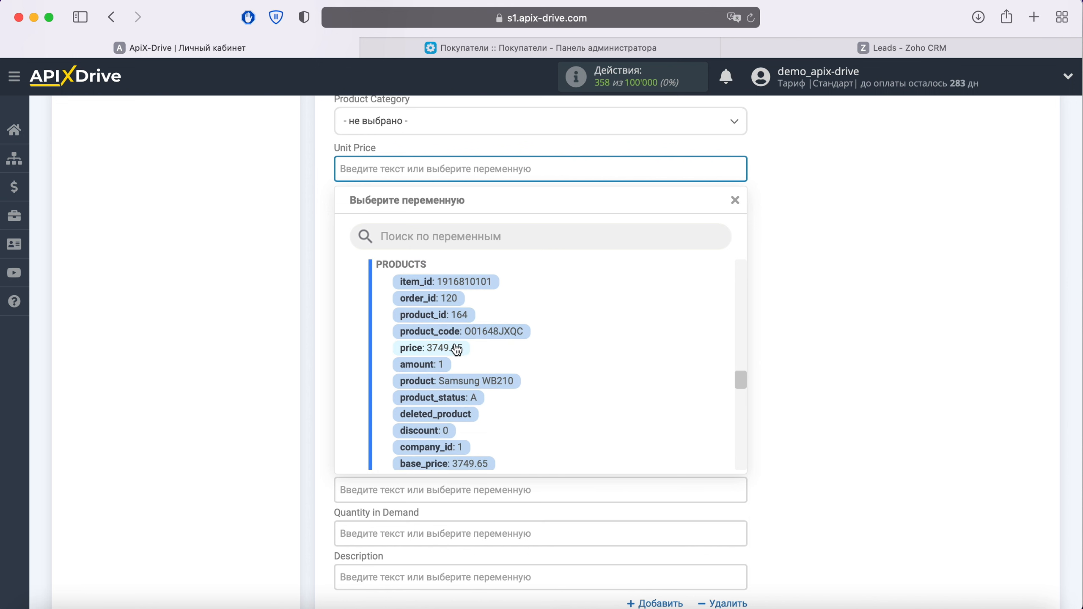
left_click(454, 351)
Step: Map the product's Description field to the CS-Cart order variable b_address
scroll(454, 350, "down", 5)
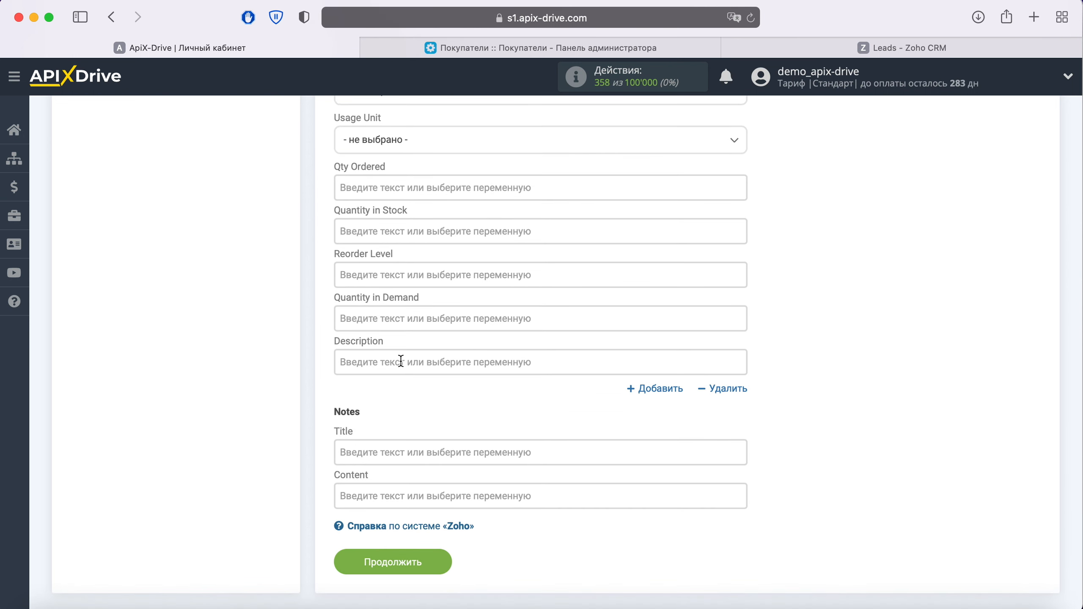
left_click(393, 363)
scroll(393, 363, "down", 5)
scroll(678, 363, "down", 6)
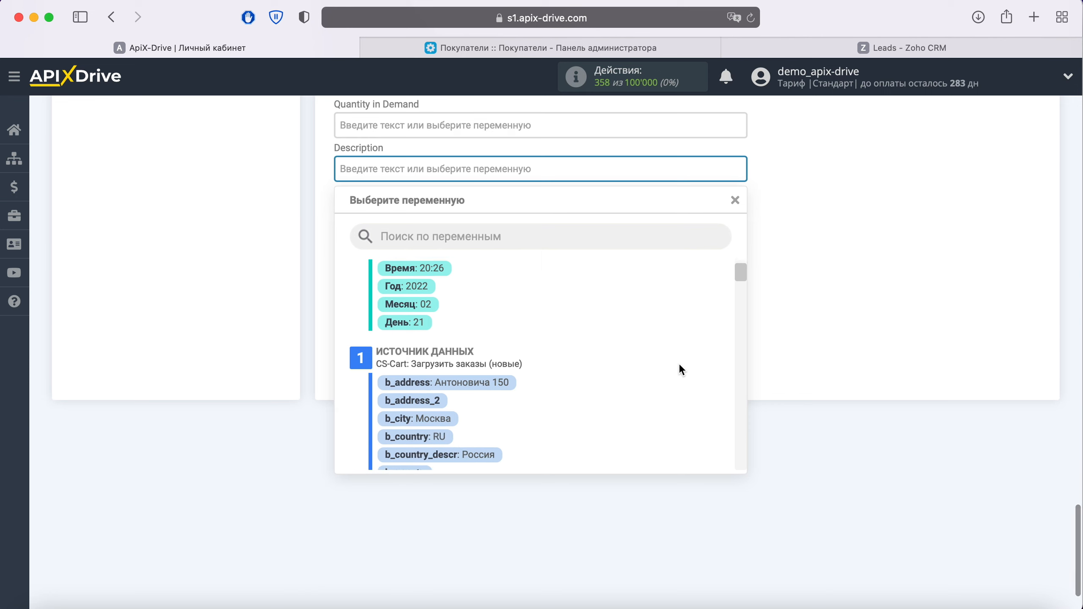
left_click(499, 366)
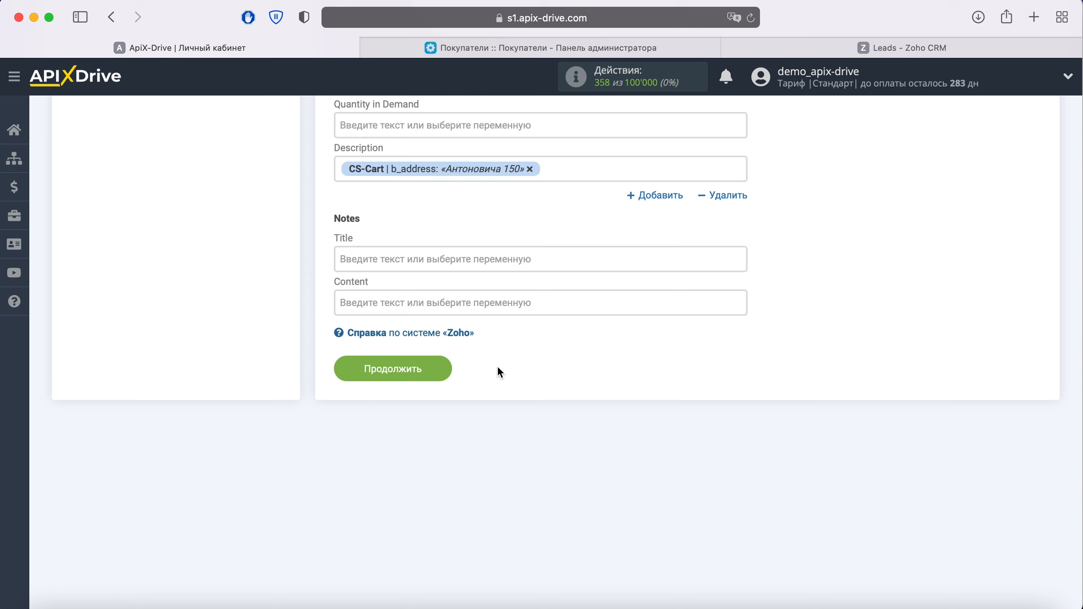
Step: Insert the text "Новый заказ из CS-Cart" before the address variable in the product's Description field
left_click(337, 168)
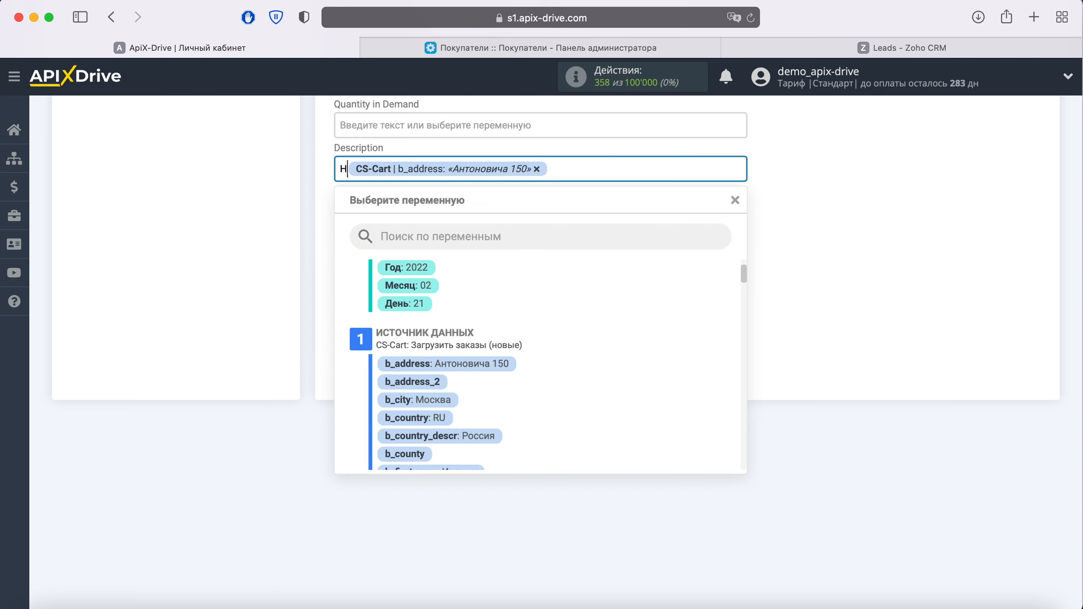
type("Новый заказ из CS-")
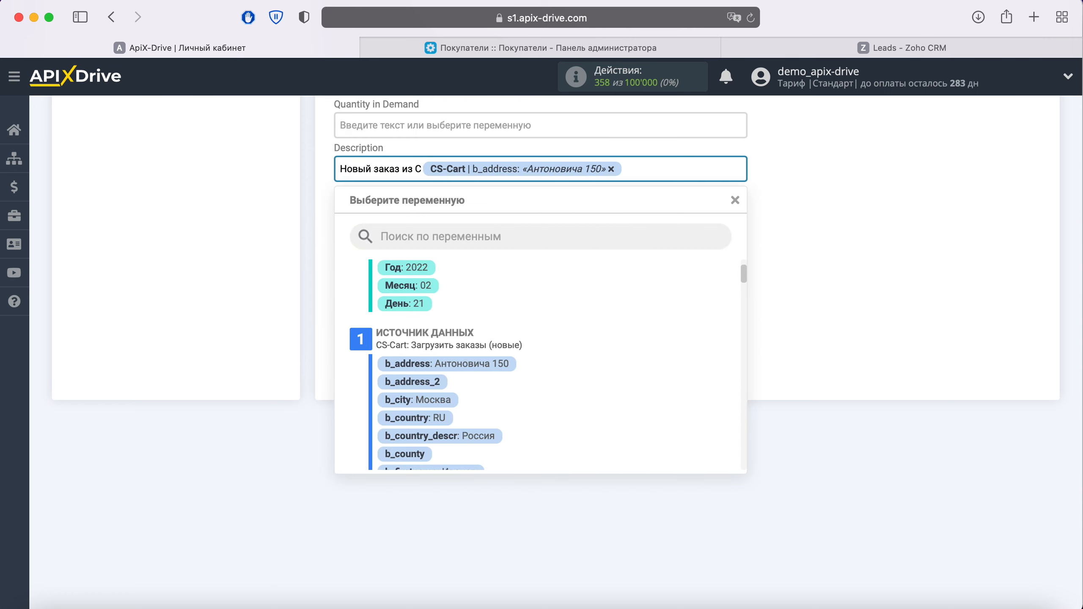
type("Cart")
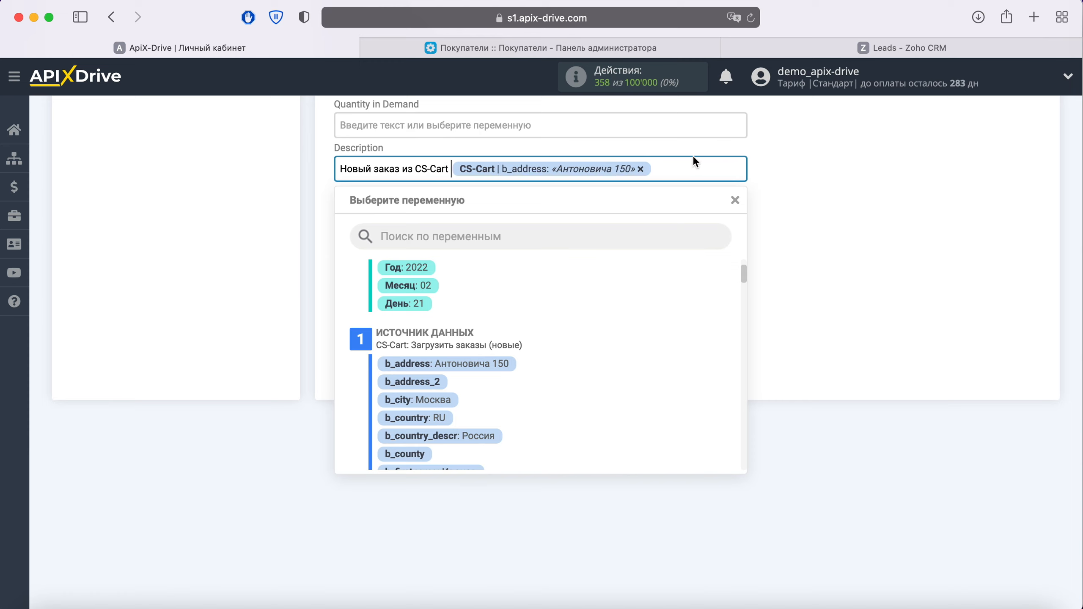
Step: Add the CS-Cart order variable notes on a new line in the product's Description field
left_click(687, 163)
key("Return")
scroll(654, 384, "down", 5)
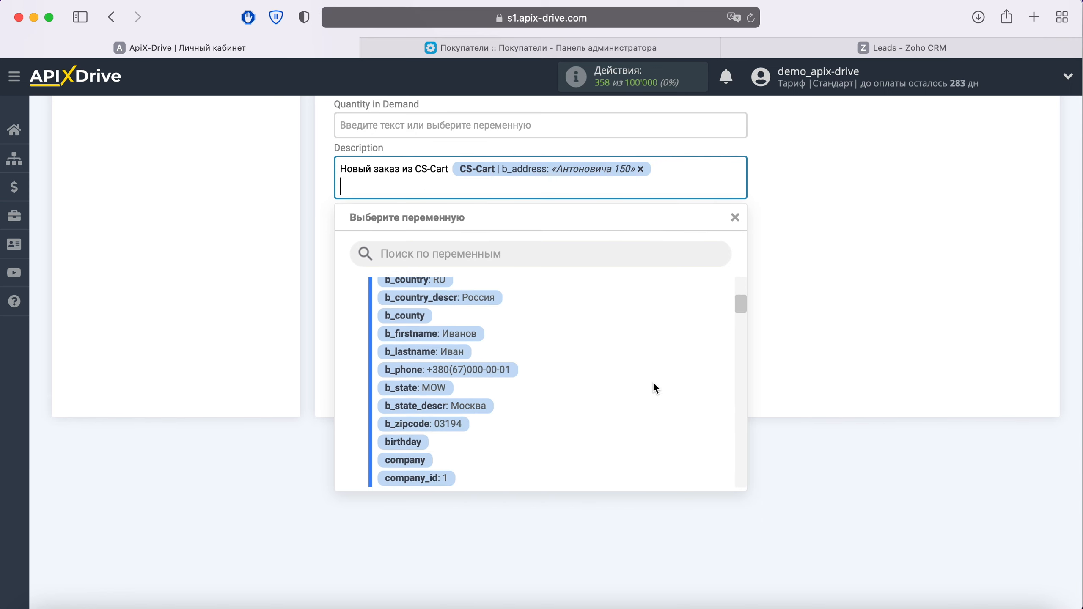
scroll(654, 385, "down", 5)
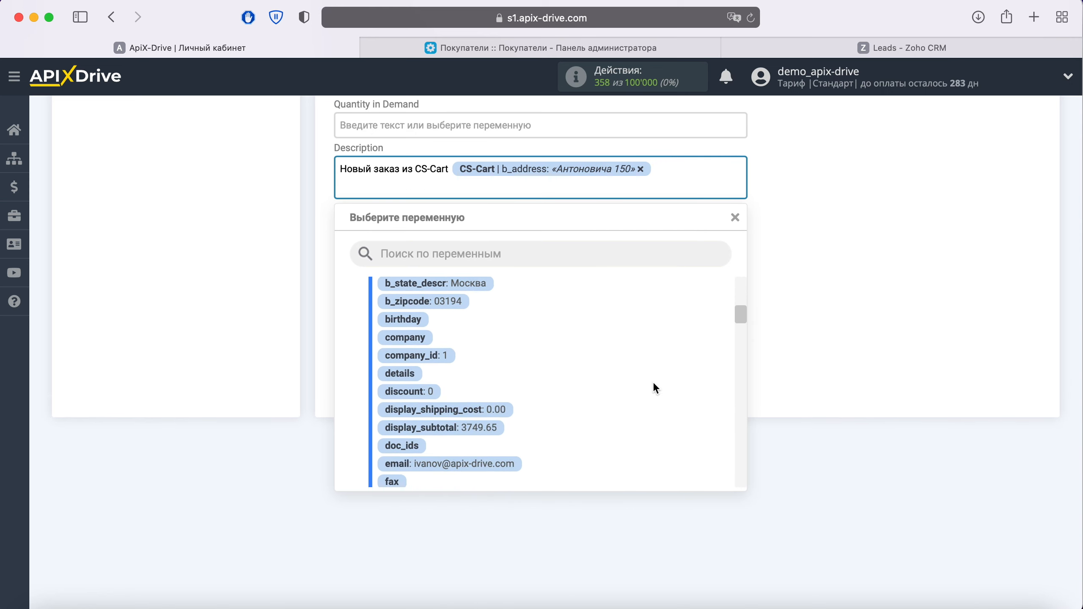
scroll(655, 389, "down", 5)
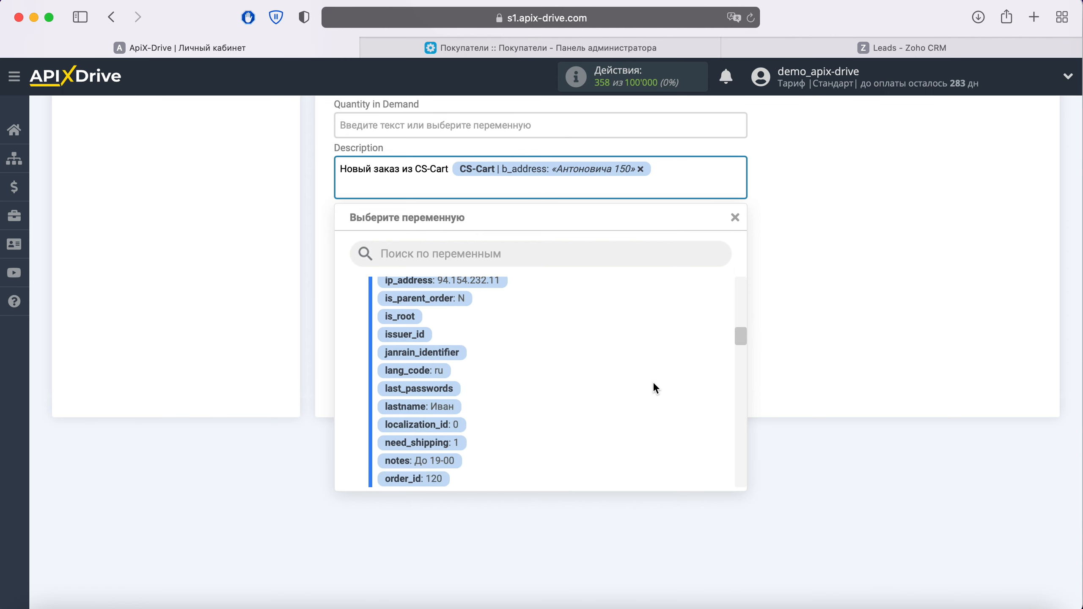
left_click(438, 372)
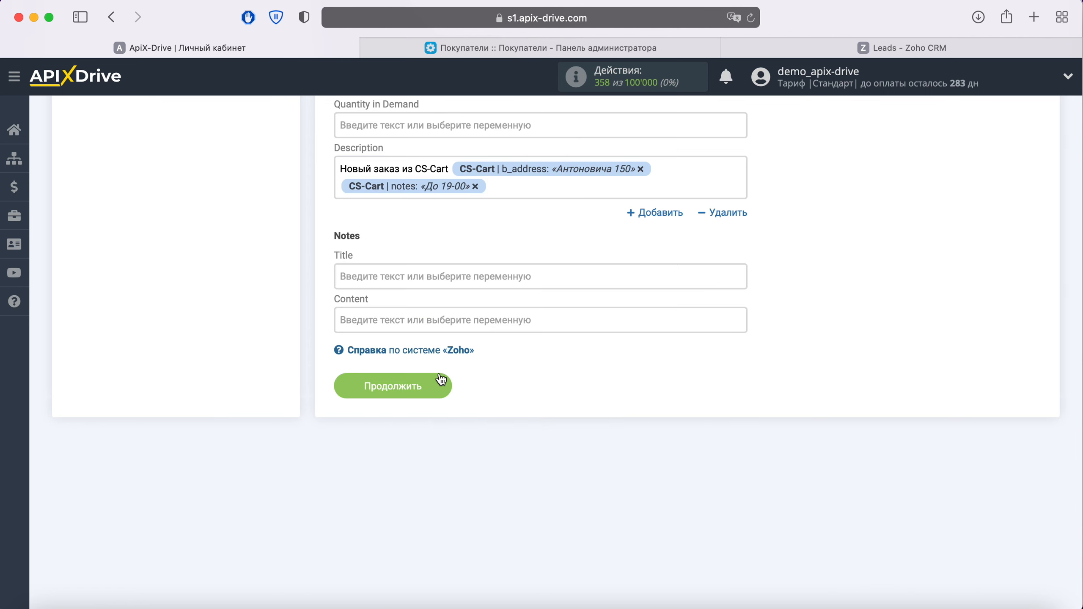
Step: Continue to the test stage, review the mapped lead data and send the test data to Zoho
left_click(440, 382)
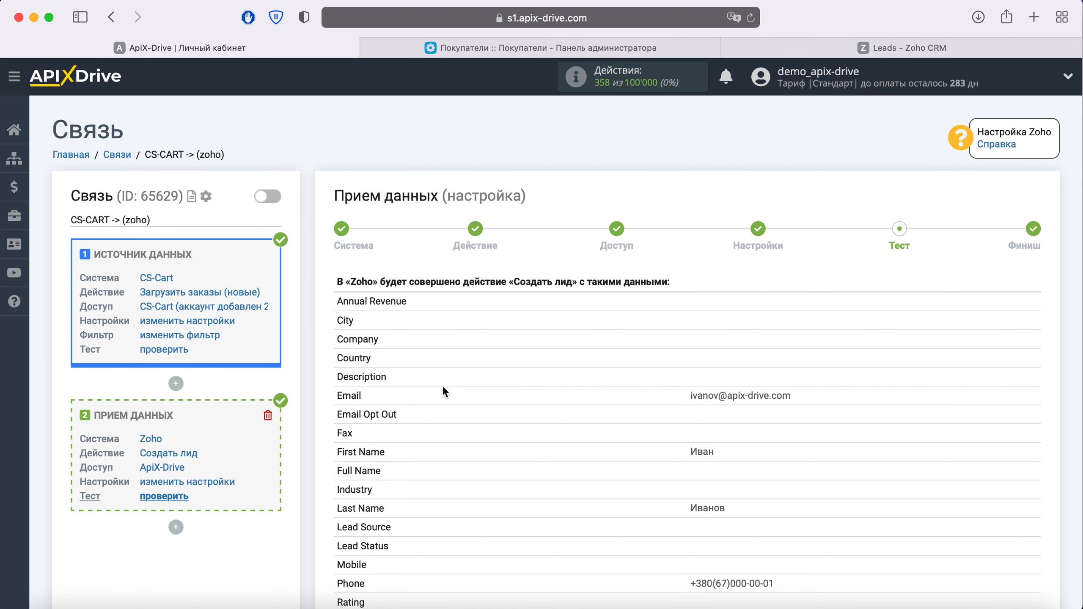
scroll(443, 391, "down", 10)
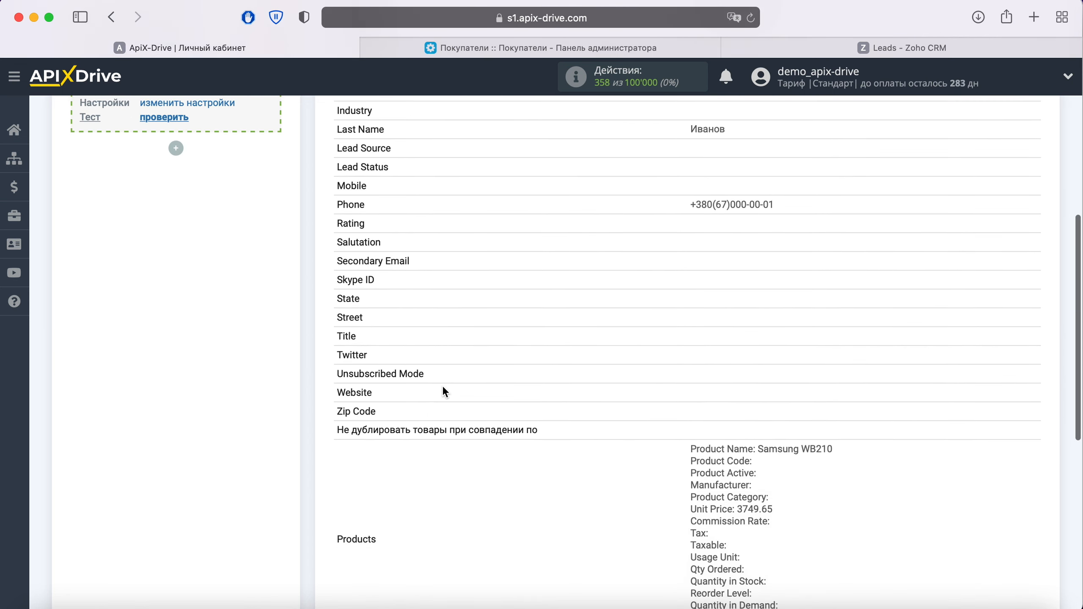
scroll(443, 390, "down", 5)
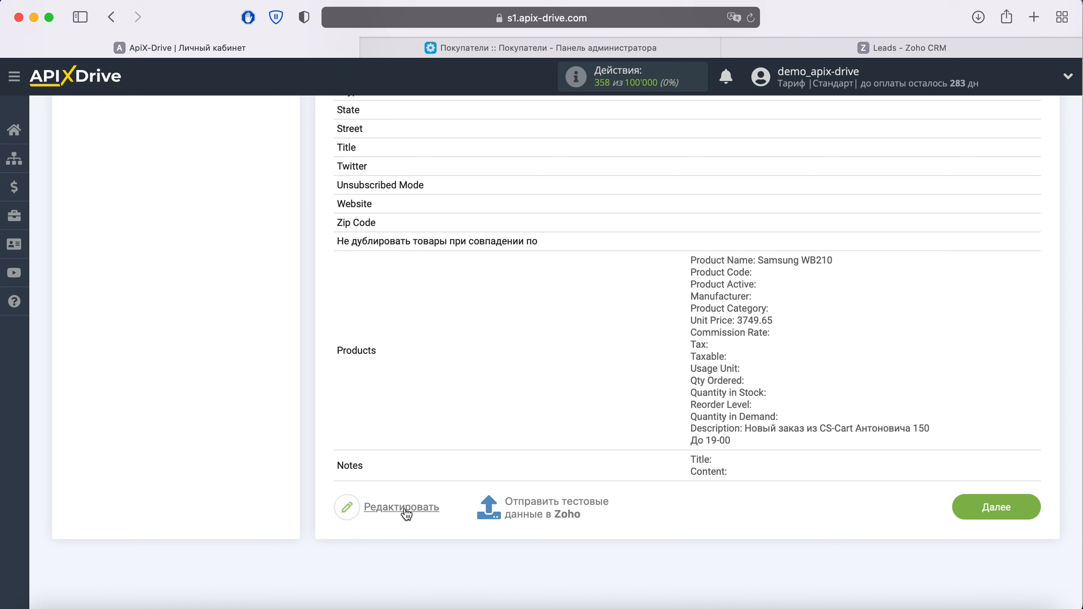
left_click(535, 502)
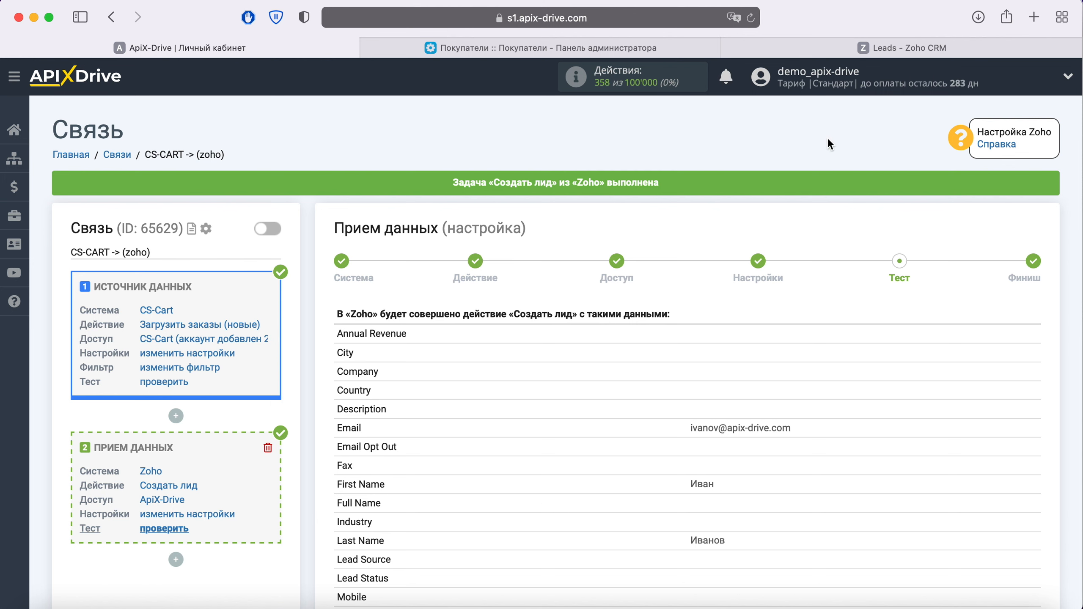
Step: Switch to Zoho CRM, reload the leads list and open the newly created lead
left_click(863, 45)
left_click(751, 18)
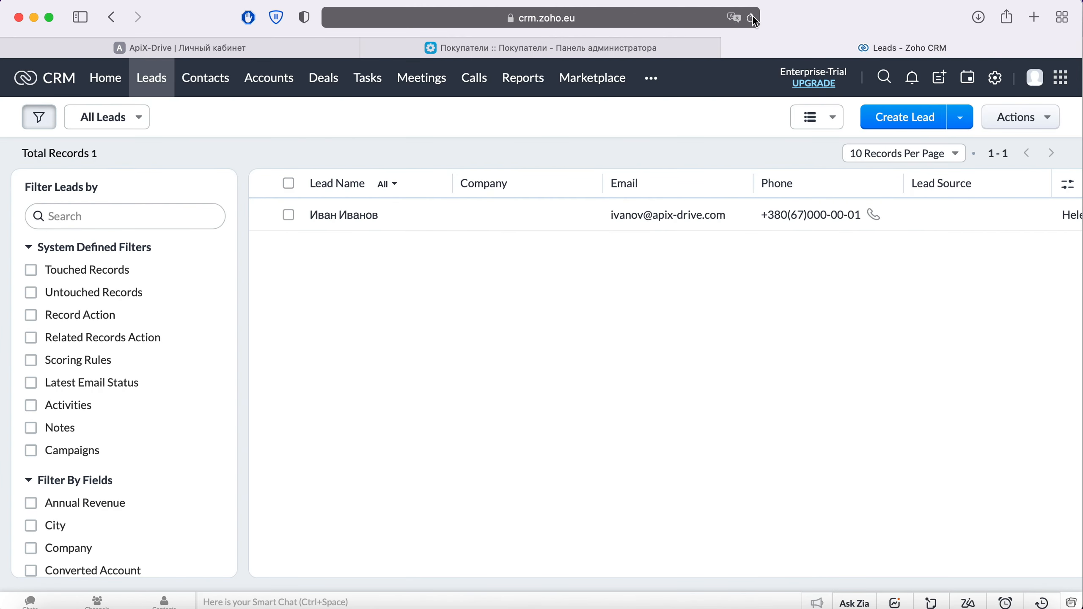
left_click(353, 218)
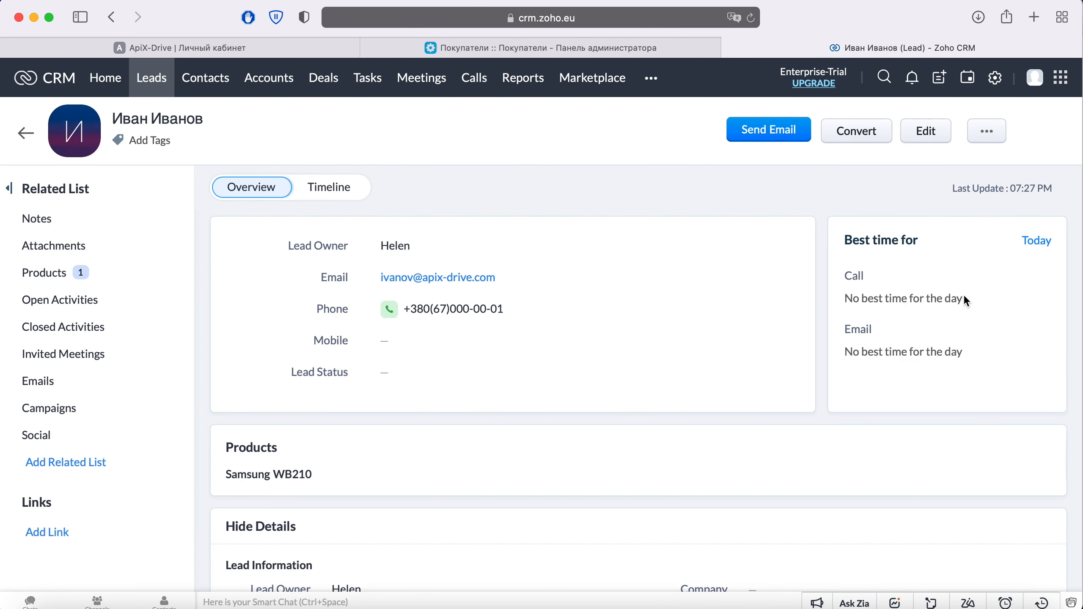
Step: Examine the lead's contact information, address, description, attached products and related lists
scroll(965, 298, "down", 8)
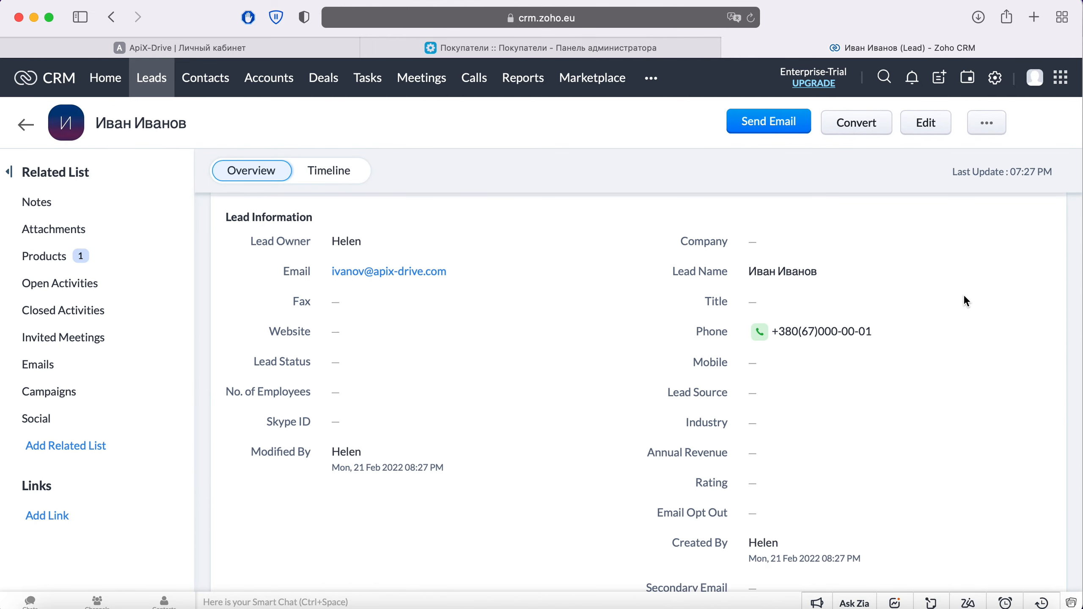
scroll(964, 297, "down", 7)
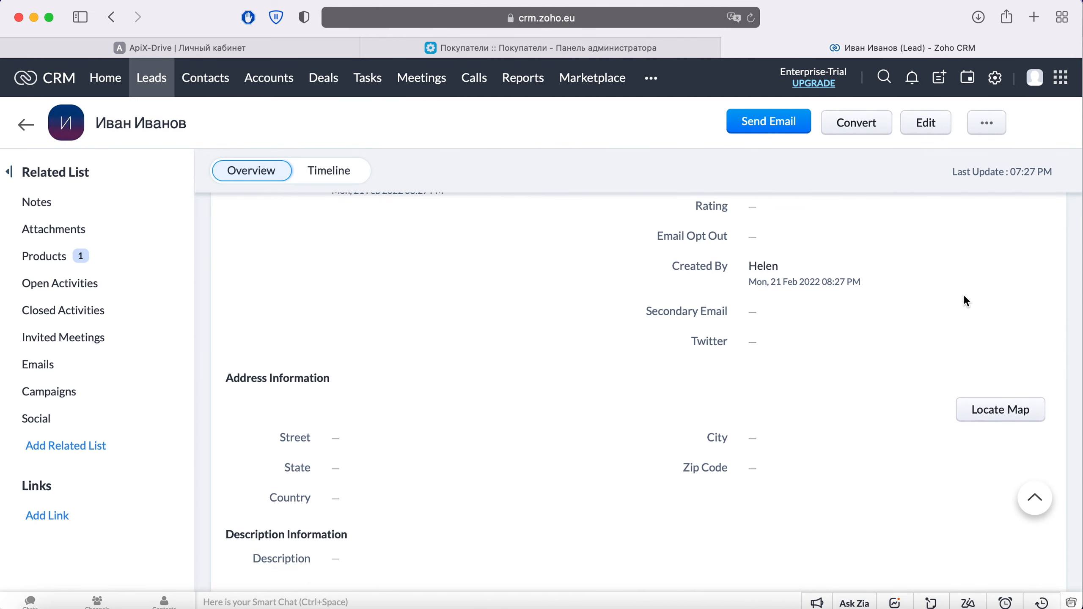
scroll(964, 301, "down", 10)
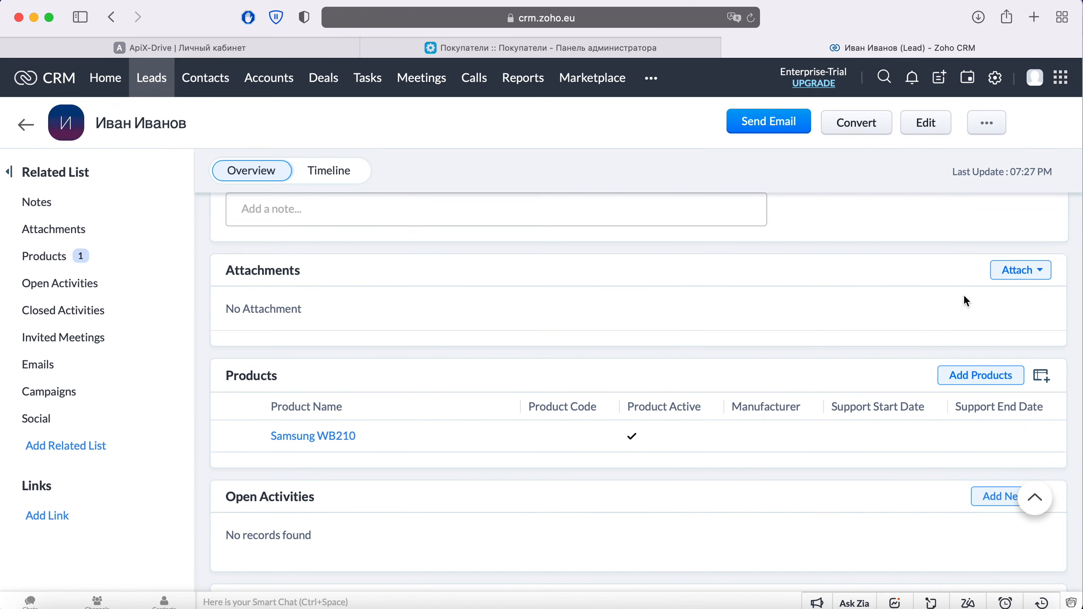
scroll(965, 301, "down", 4)
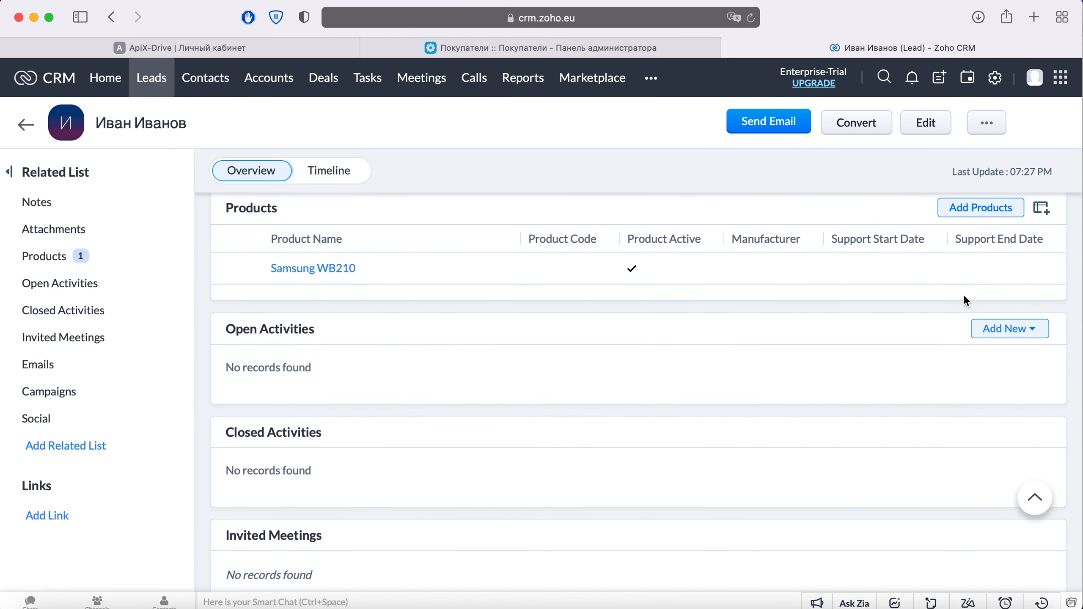
scroll(965, 297, "down", 8)
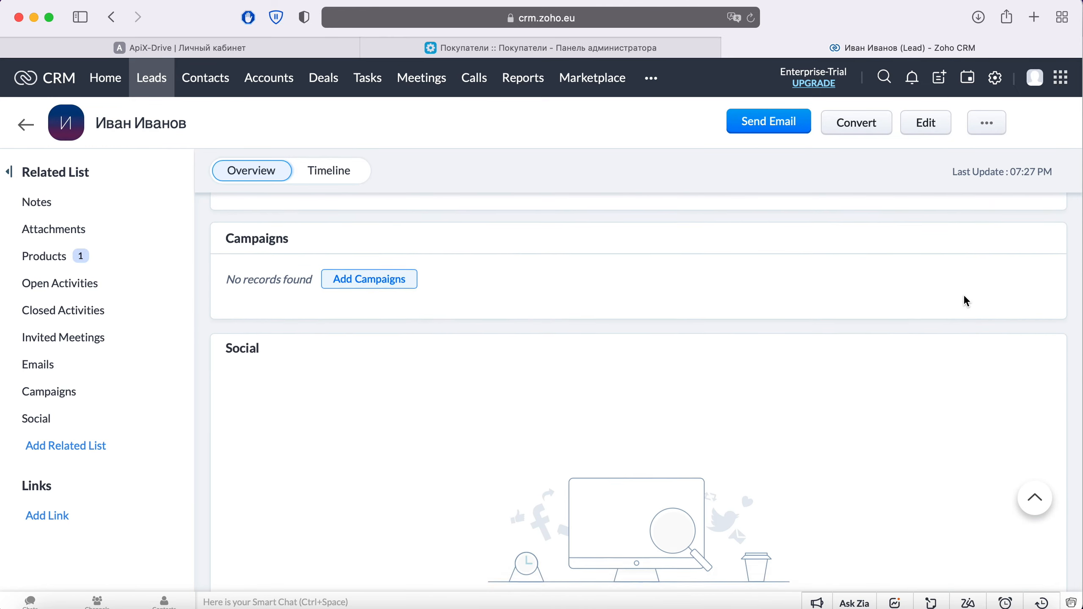
scroll(964, 300, "down", 5)
scroll(965, 301, "up", 10)
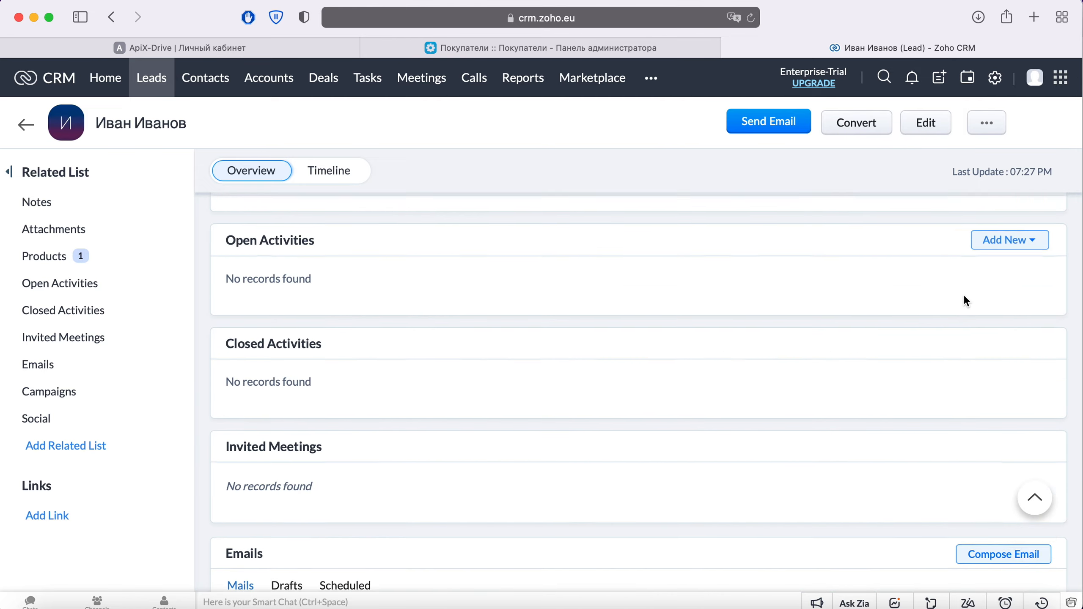
scroll(965, 301, "up", 10)
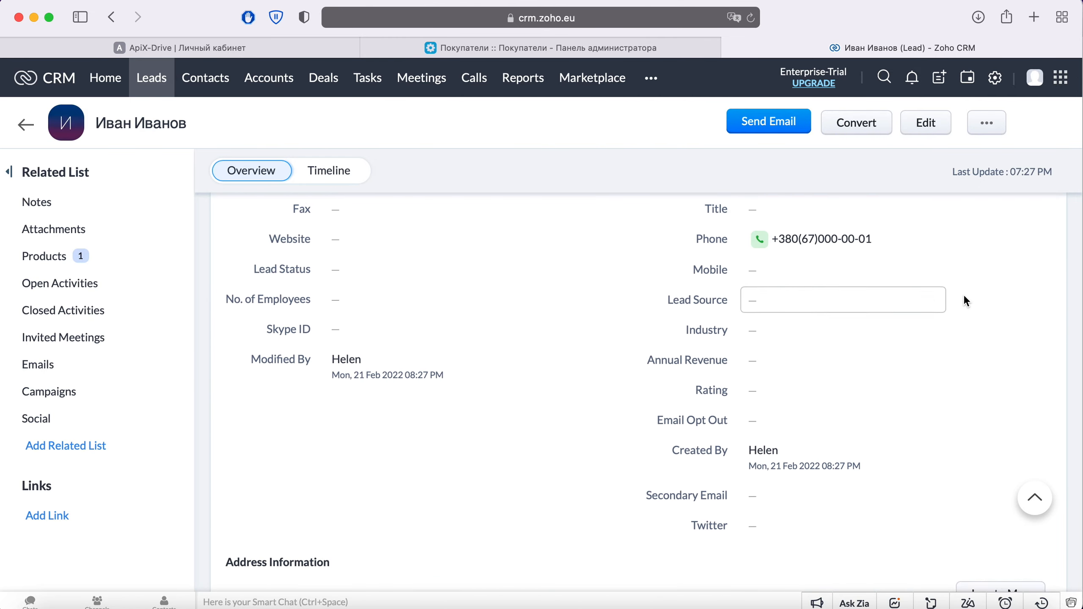
Step: Return to ApiX-Drive, finish the Zoho data destination setup after the test stage and enable automatic updates for the connection
scroll(964, 297, "up", 8)
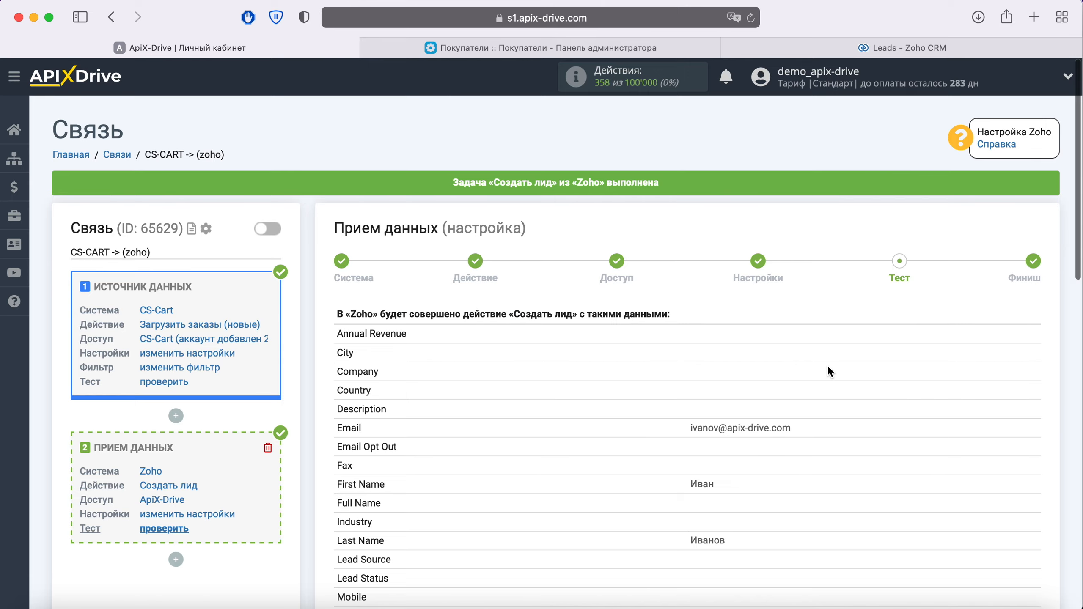
scroll(828, 366, "down", 8)
scroll(827, 366, "down", 7)
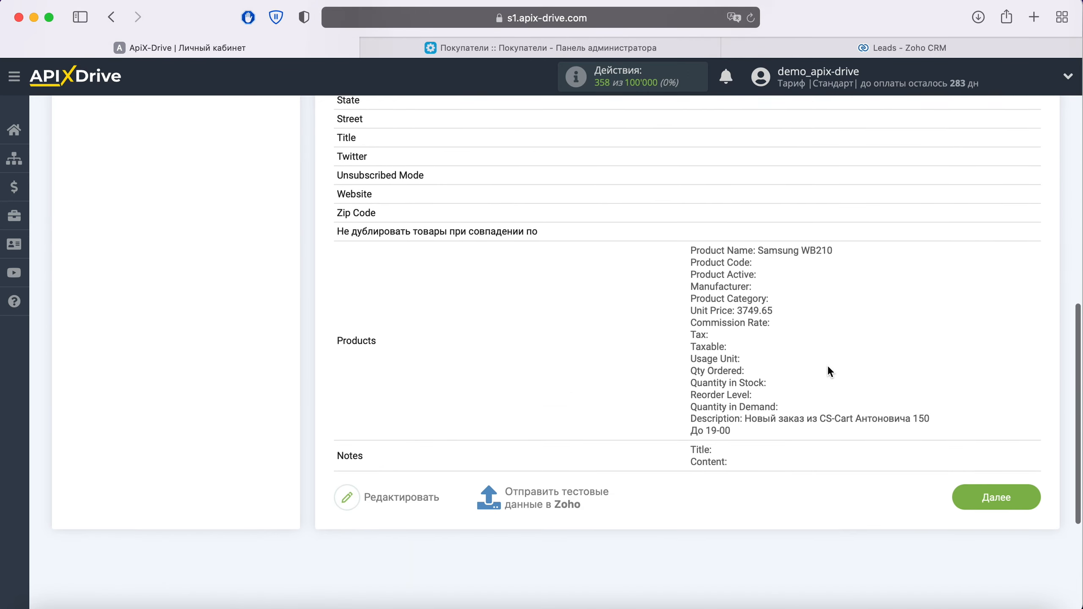
left_click(1020, 469)
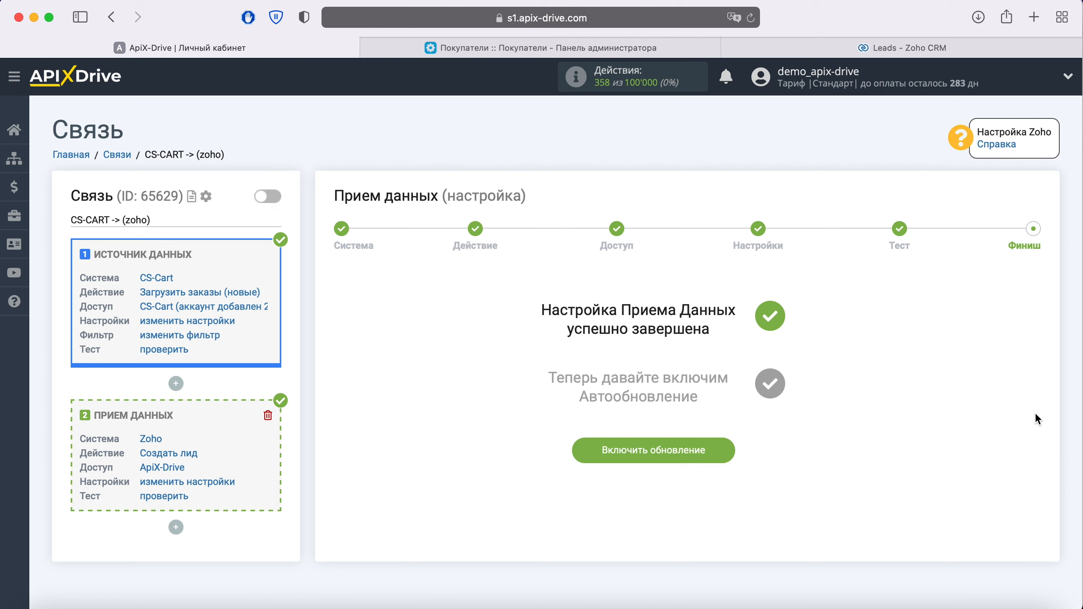
left_click(728, 444)
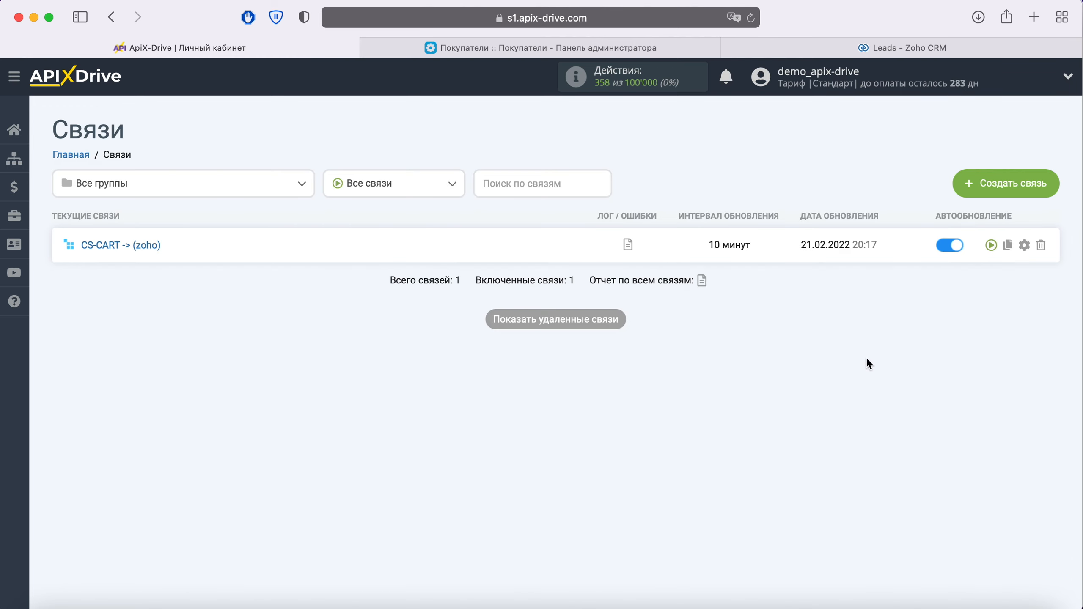
Step: Set the CS-CART -> (zoho) connection's update interval to 5 minutes and save its settings
left_click(1023, 244)
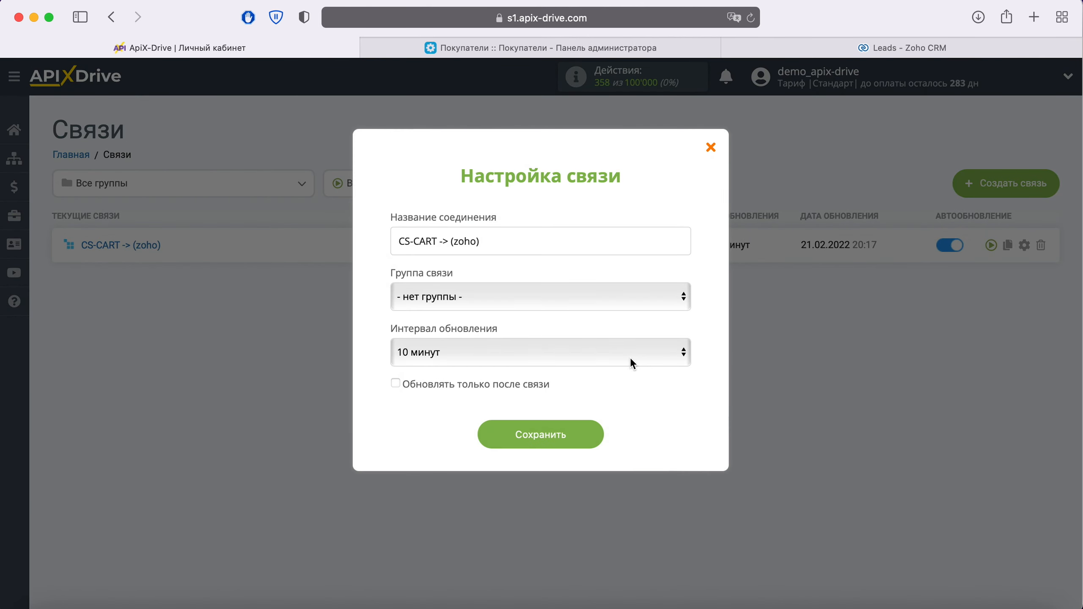
left_click(629, 357)
left_click(547, 337)
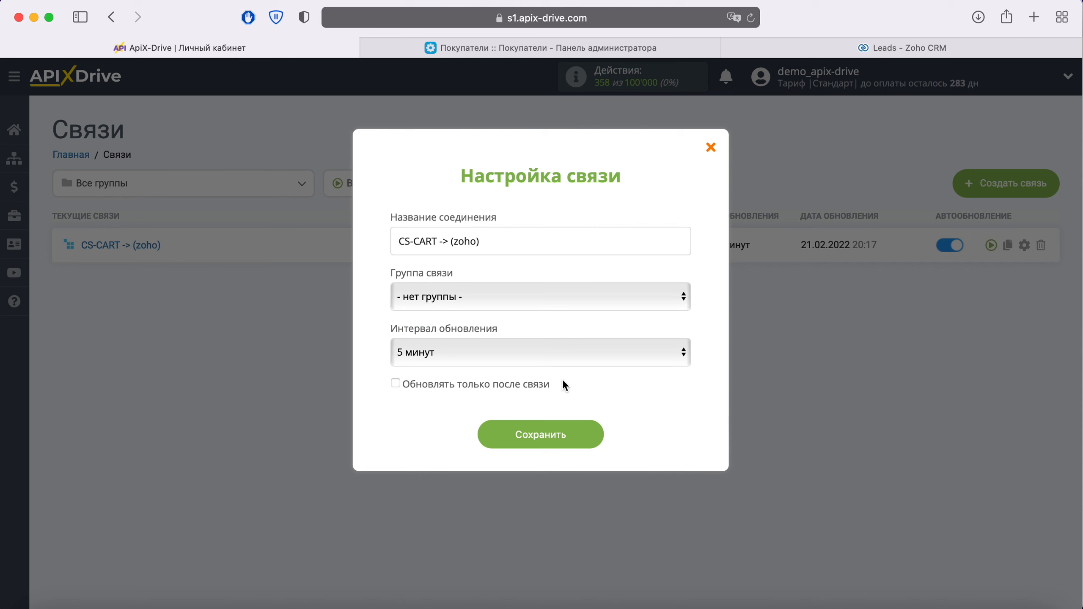
left_click(592, 433)
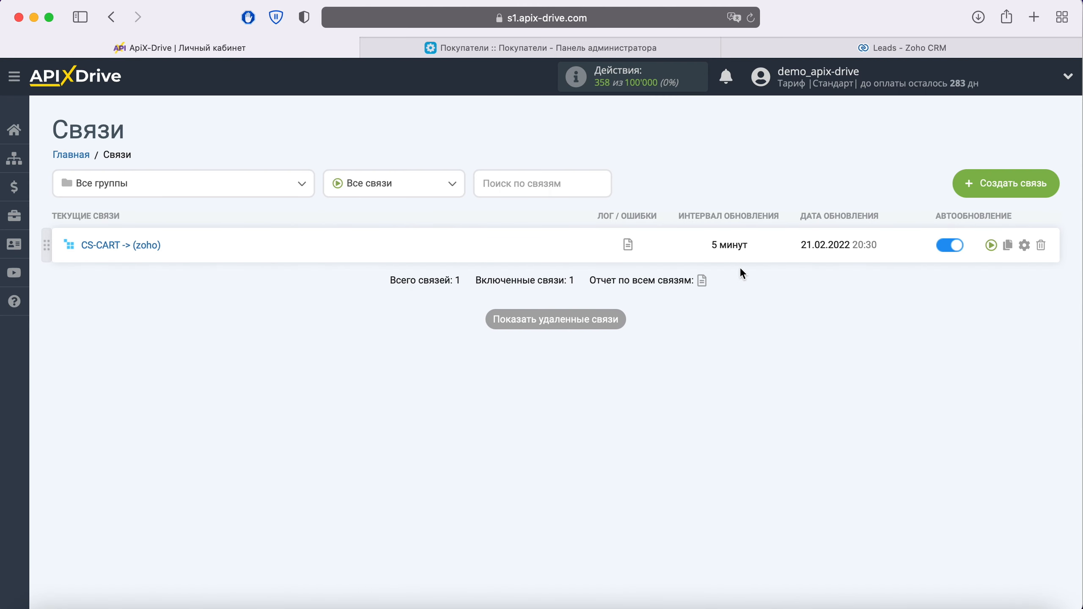